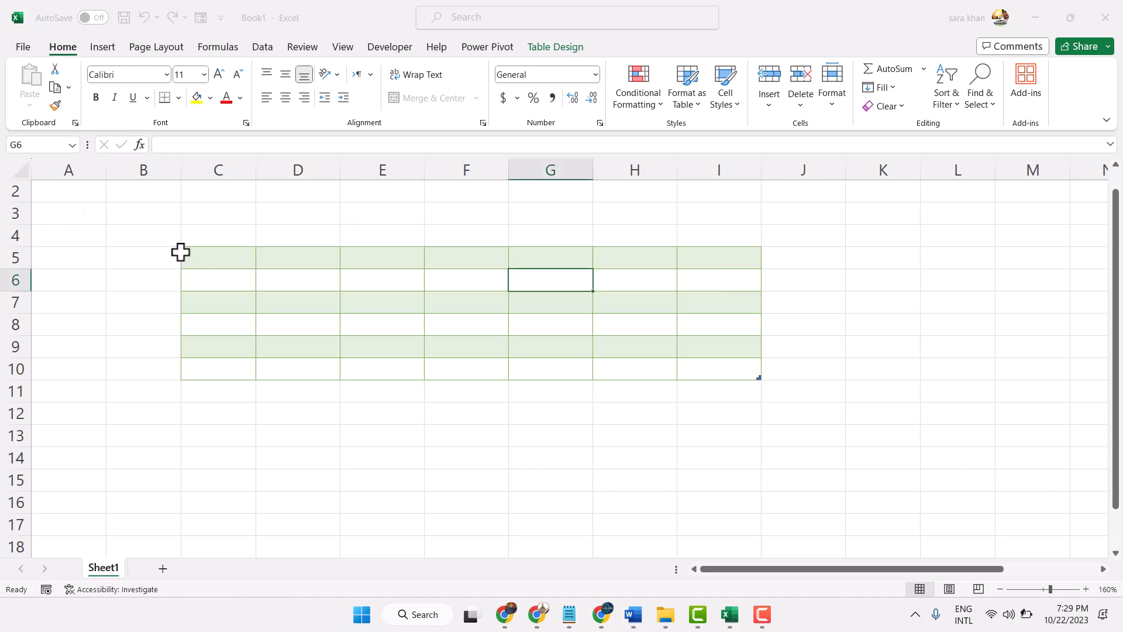
Step: Delete the existing green table by clearing the range B3:M16
left_click(240, 248)
left_click(313, 257)
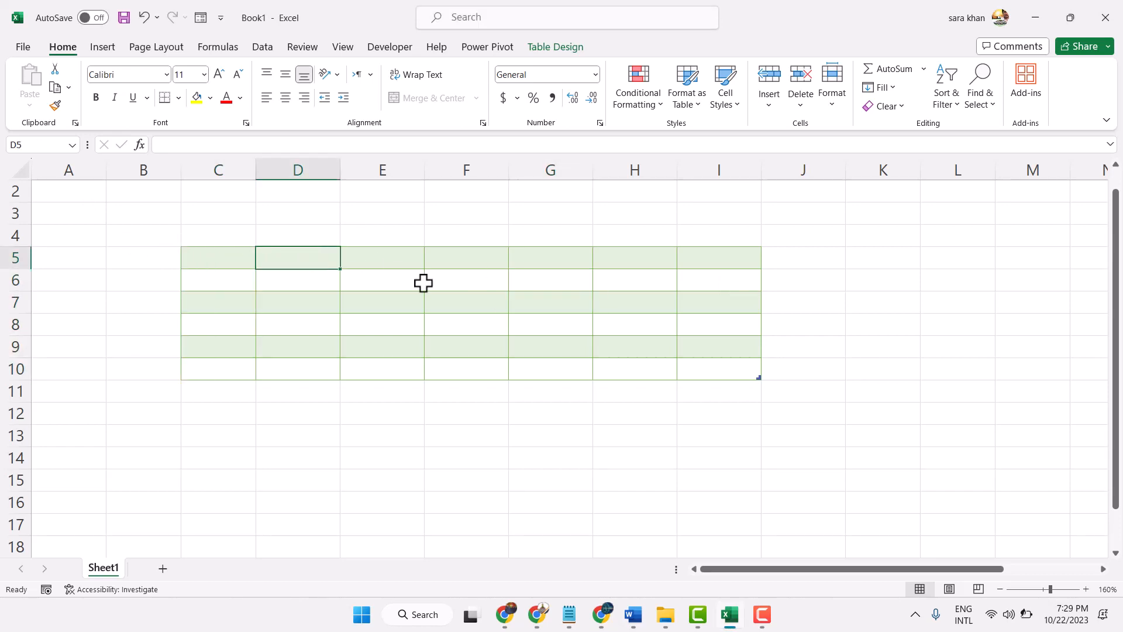
left_click_drag(171, 211, 301, 237)
left_click_drag(730, 359, 1036, 493)
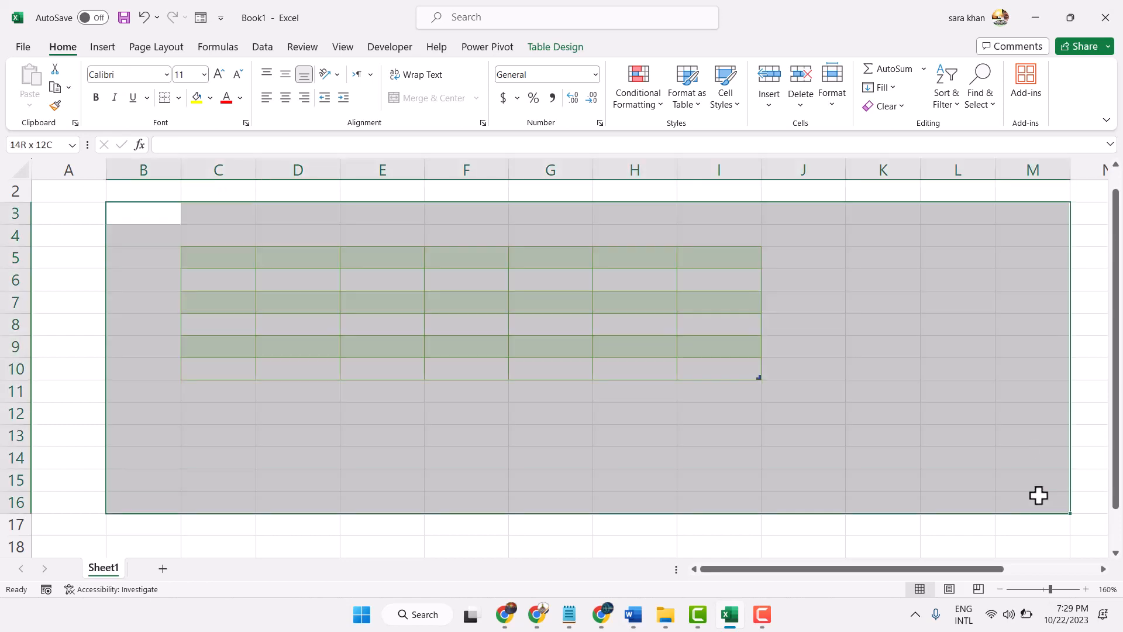
key("Delete")
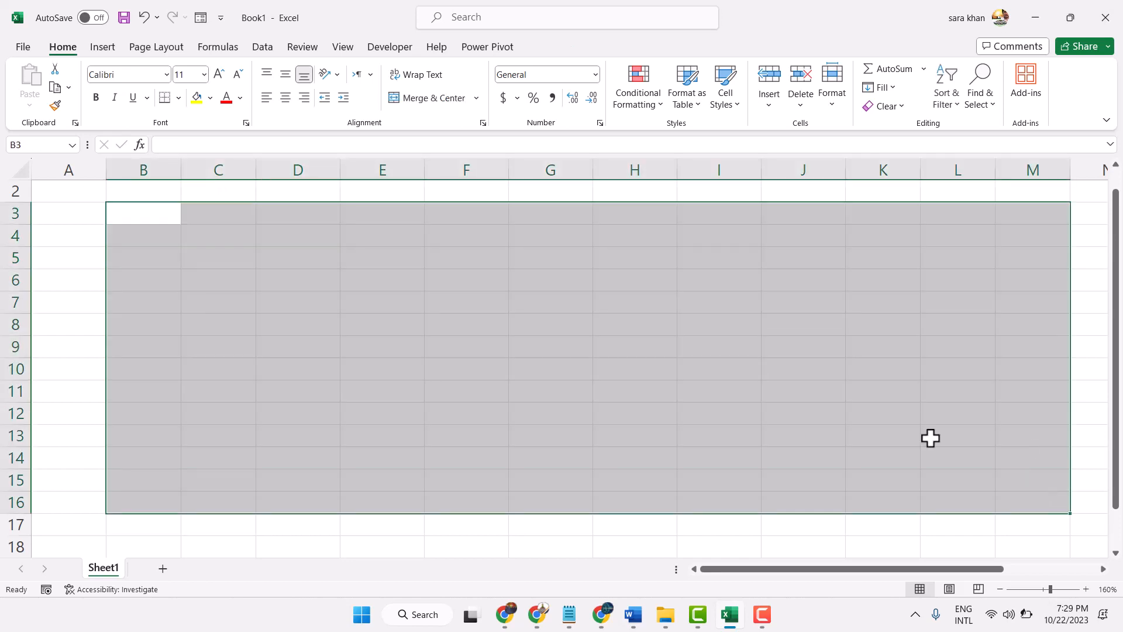
left_click(539, 309)
left_click(159, 217)
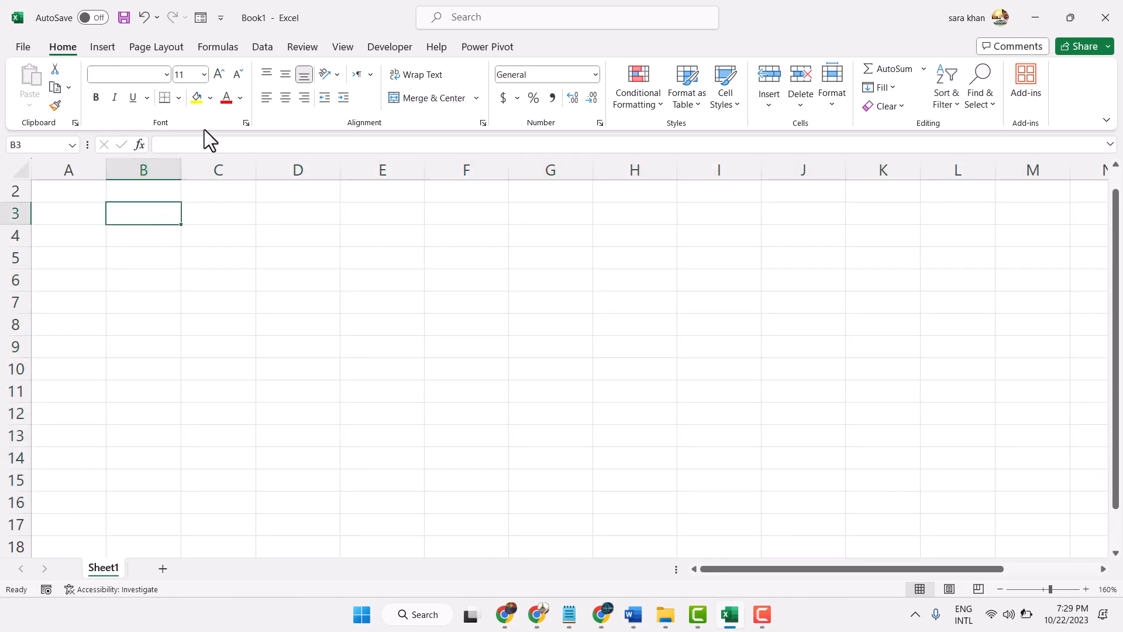
Step: Insert a table over the range C3:H9, leaving the option for existing headers off
left_click(221, 217)
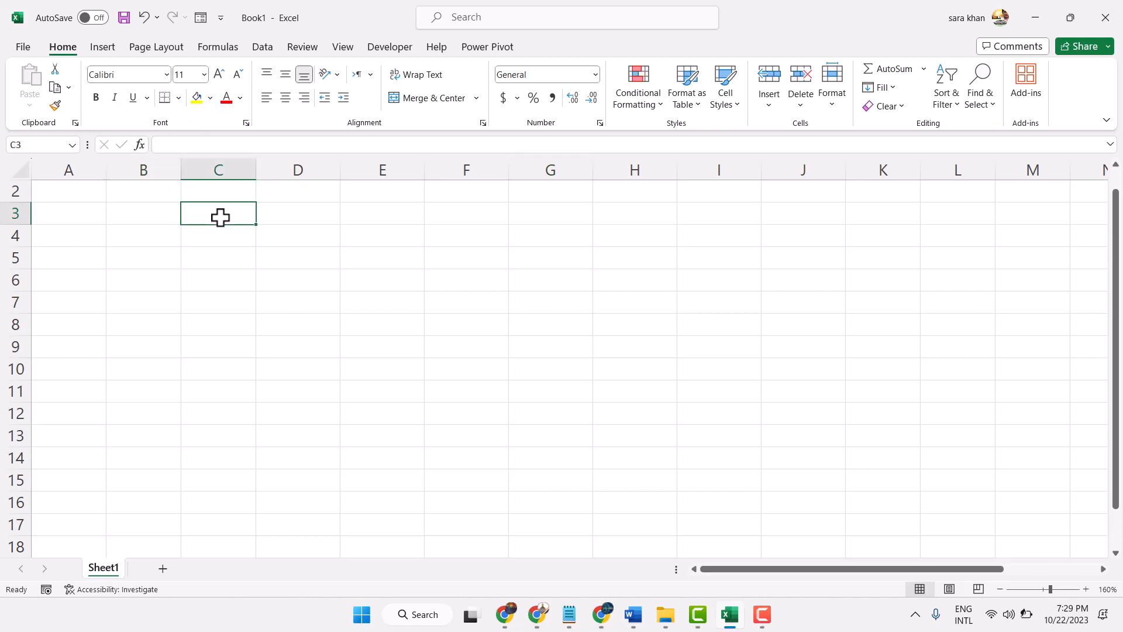
left_click(111, 44)
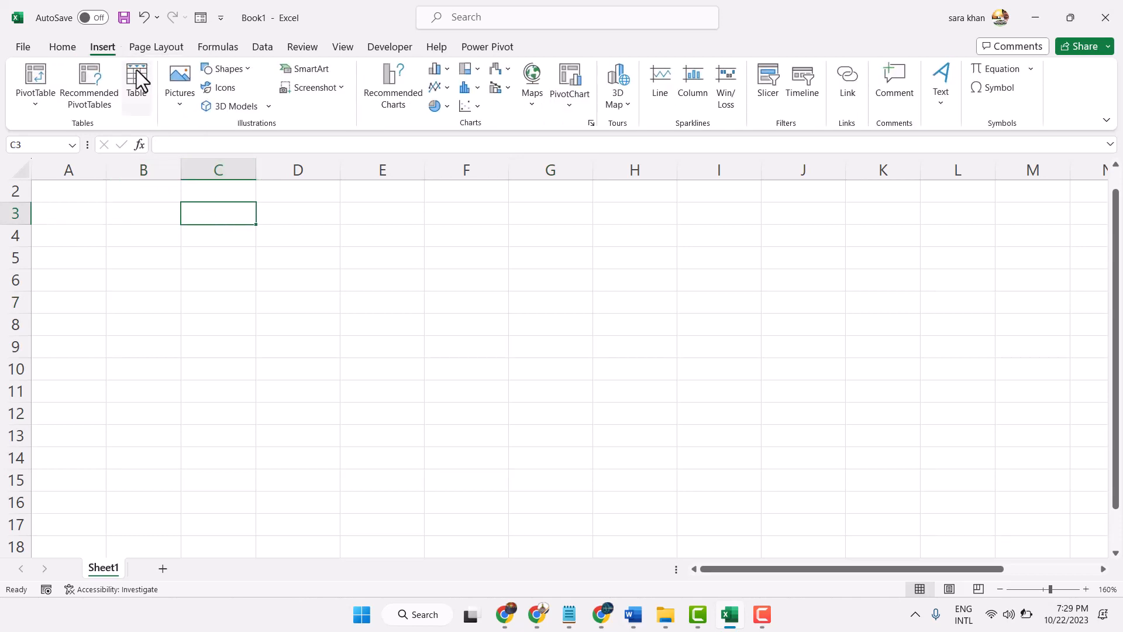
left_click(137, 74)
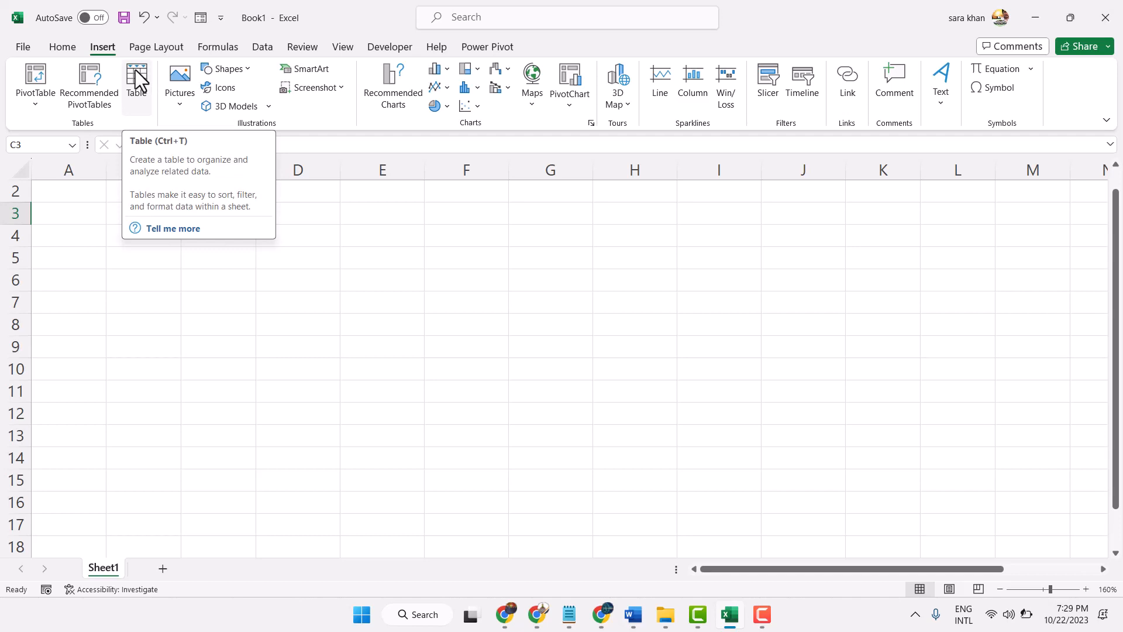
left_click(136, 71)
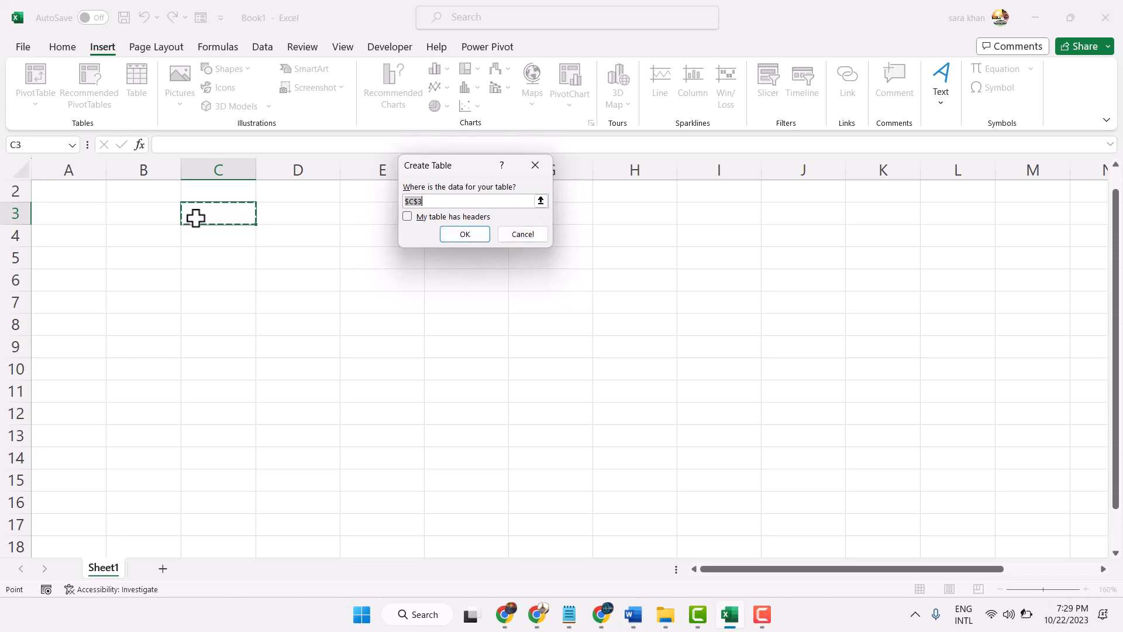
left_click_drag(195, 218, 664, 347)
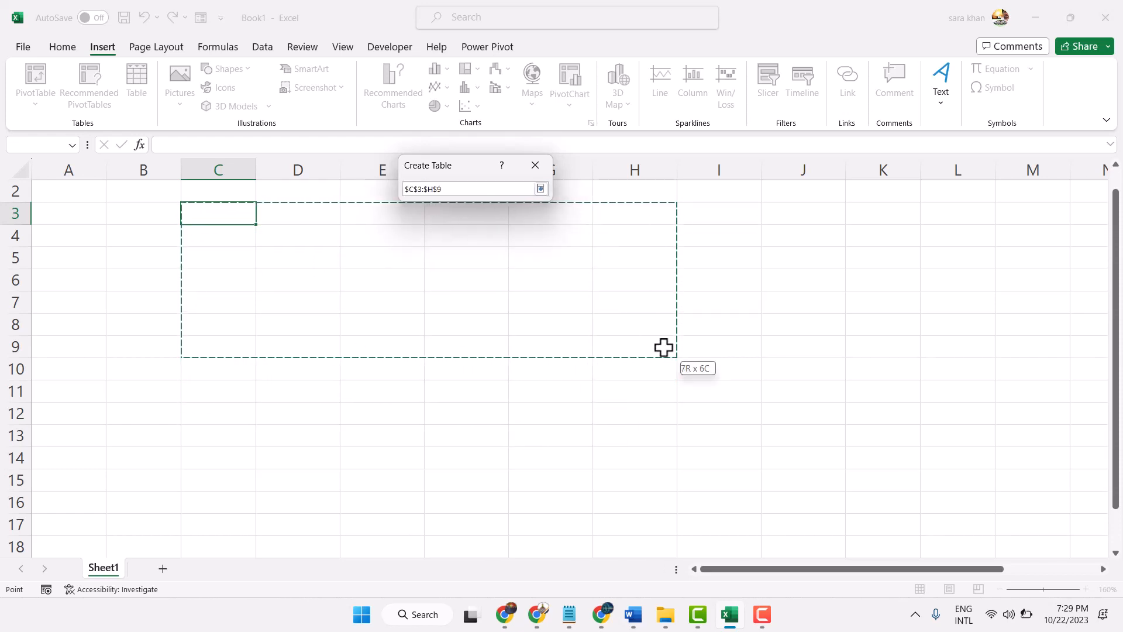
left_click_drag(664, 348, 663, 348)
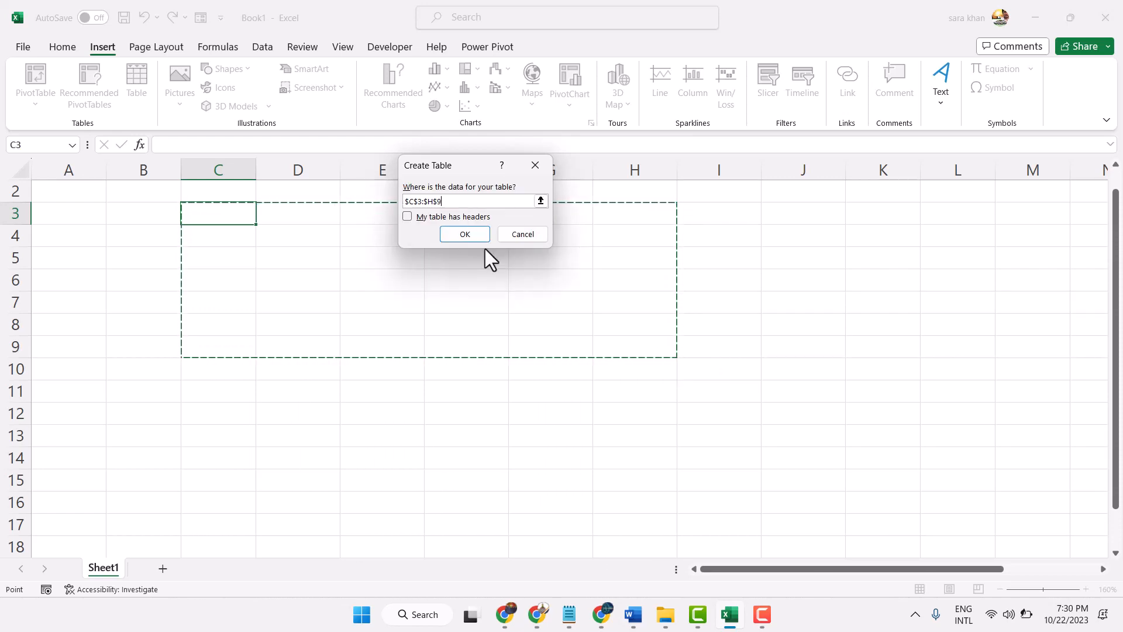
left_click(472, 236)
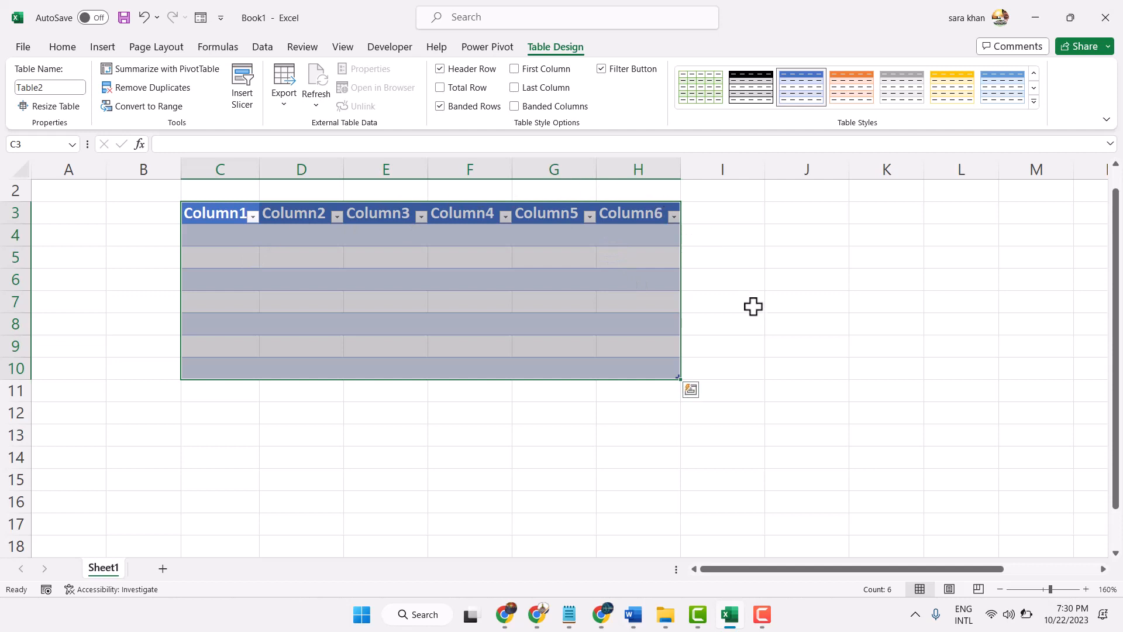
Step: Rename the new table as testing
left_click(1087, 589)
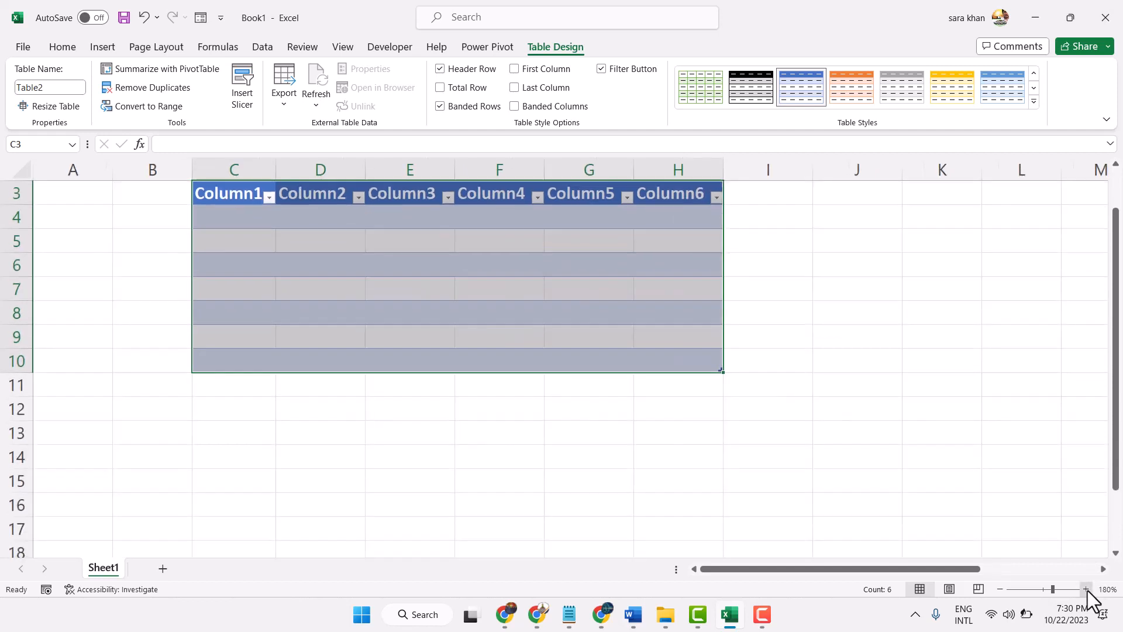
left_click(1087, 590)
left_click(1087, 590)
left_click(1087, 590)
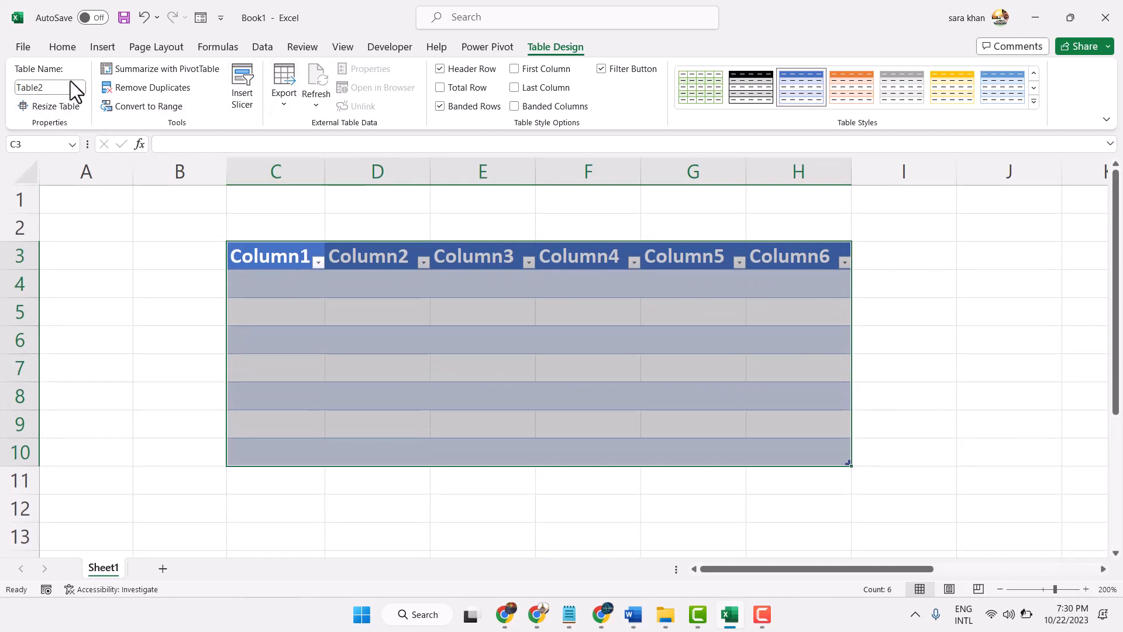
left_click_drag(16, 87, 54, 92)
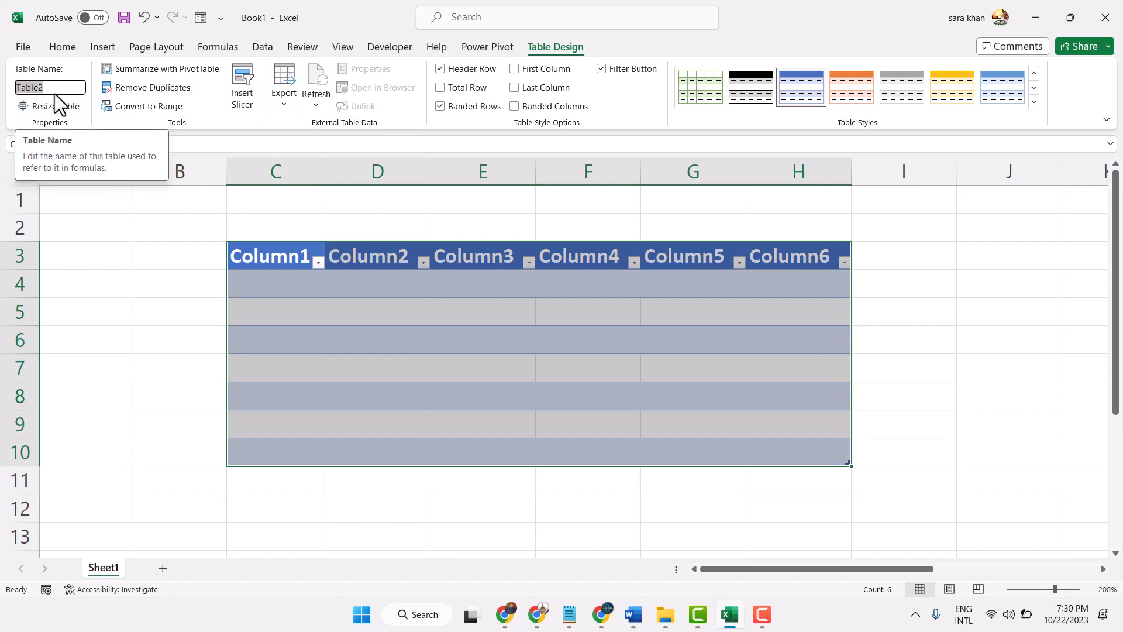
type("testing")
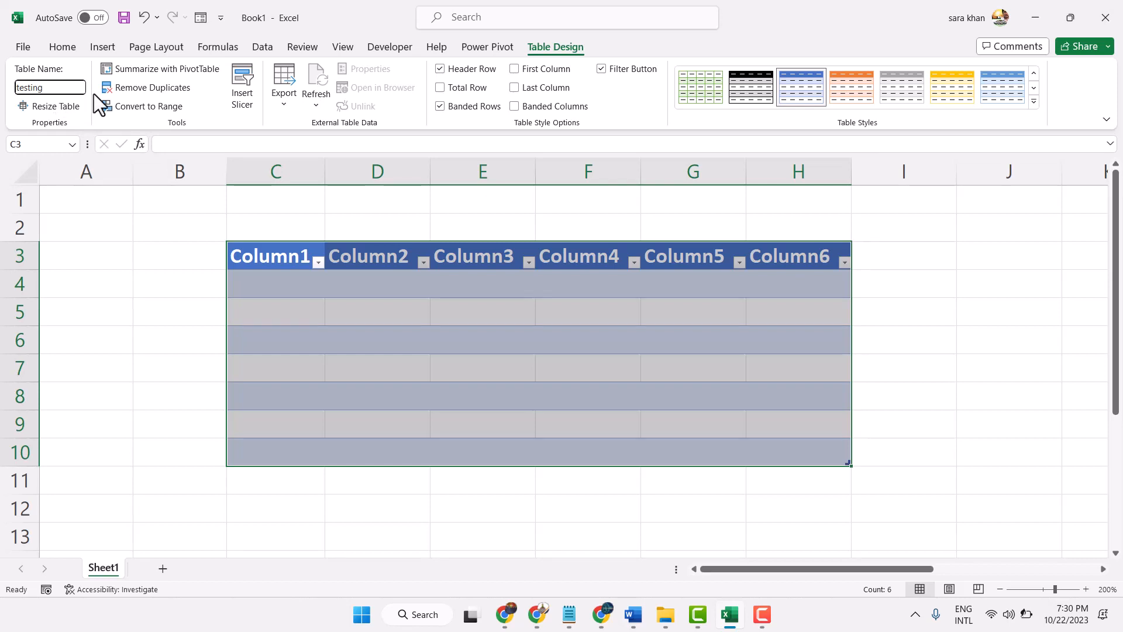
Step: Resize the table to the range B3:H10 so it takes in column B
left_click(59, 107)
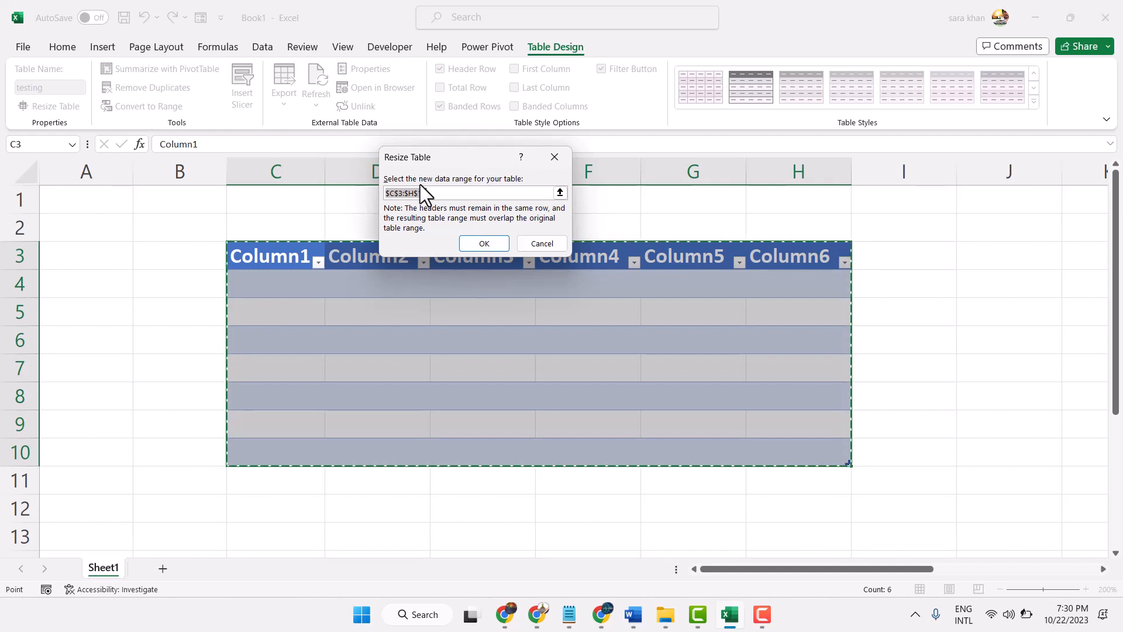
left_click_drag(143, 245, 798, 454)
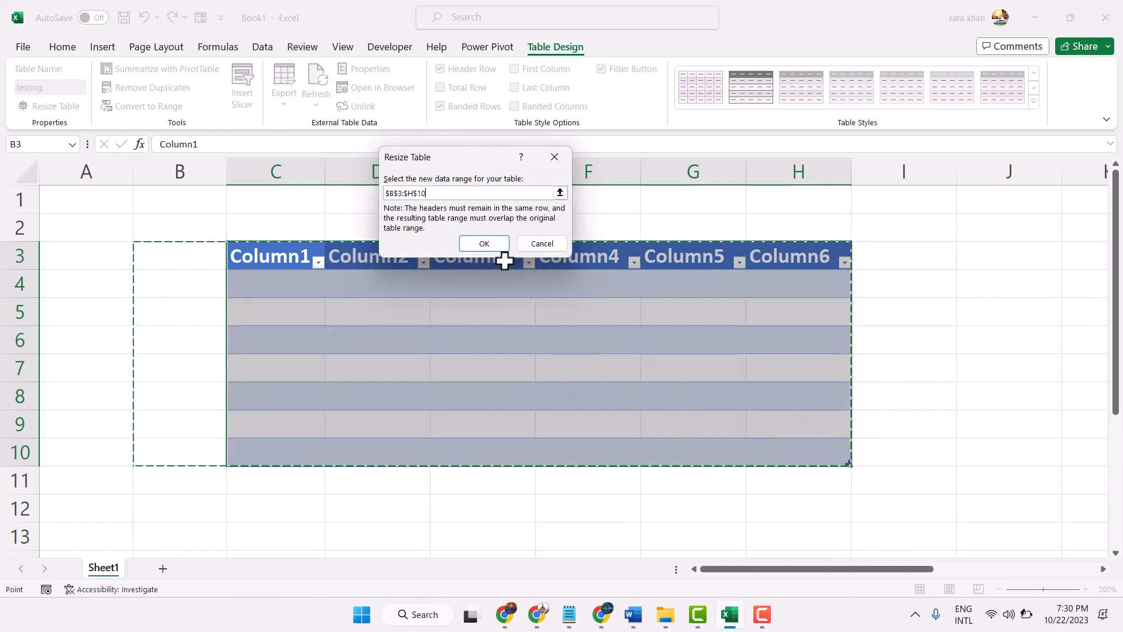
left_click(483, 244)
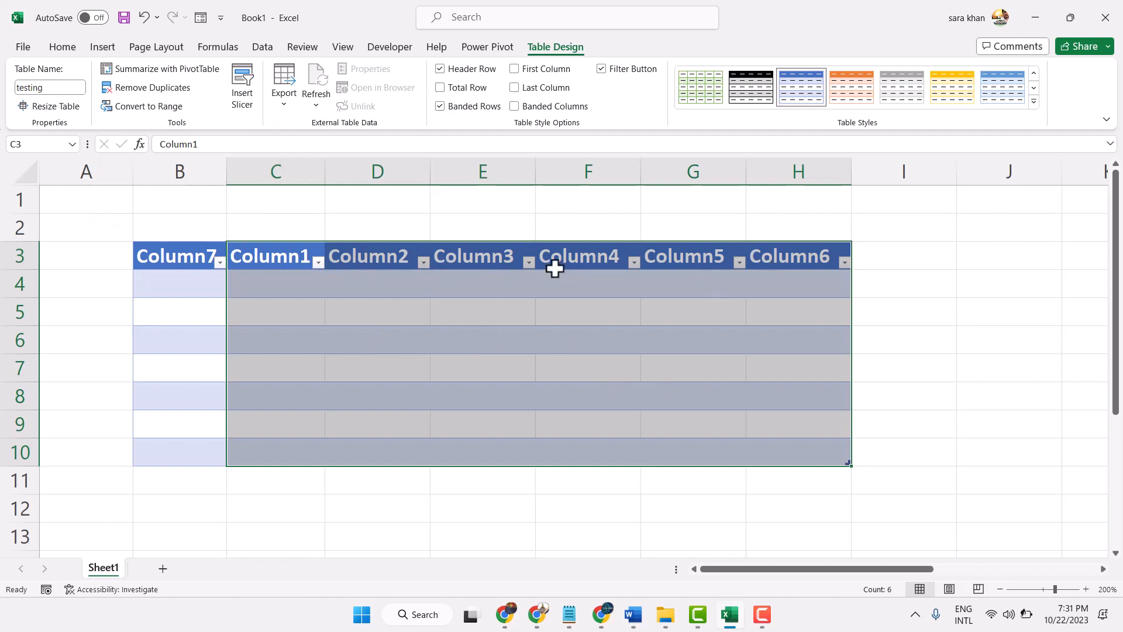
Step: Toggle the table's header row and leave it switched off
left_click(466, 68)
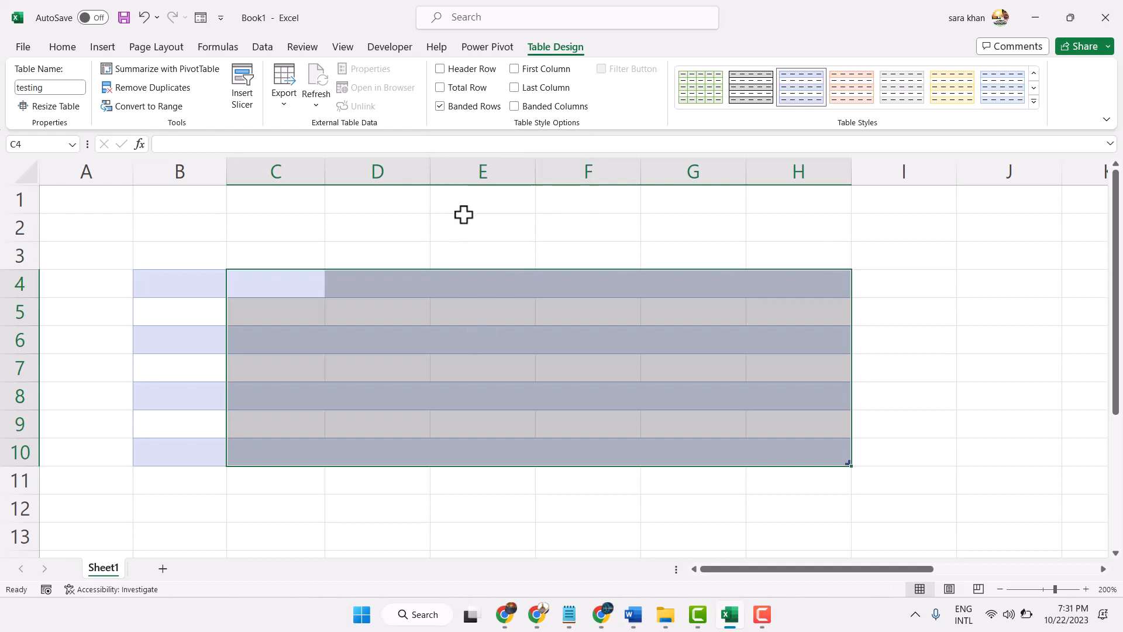
left_click(456, 69)
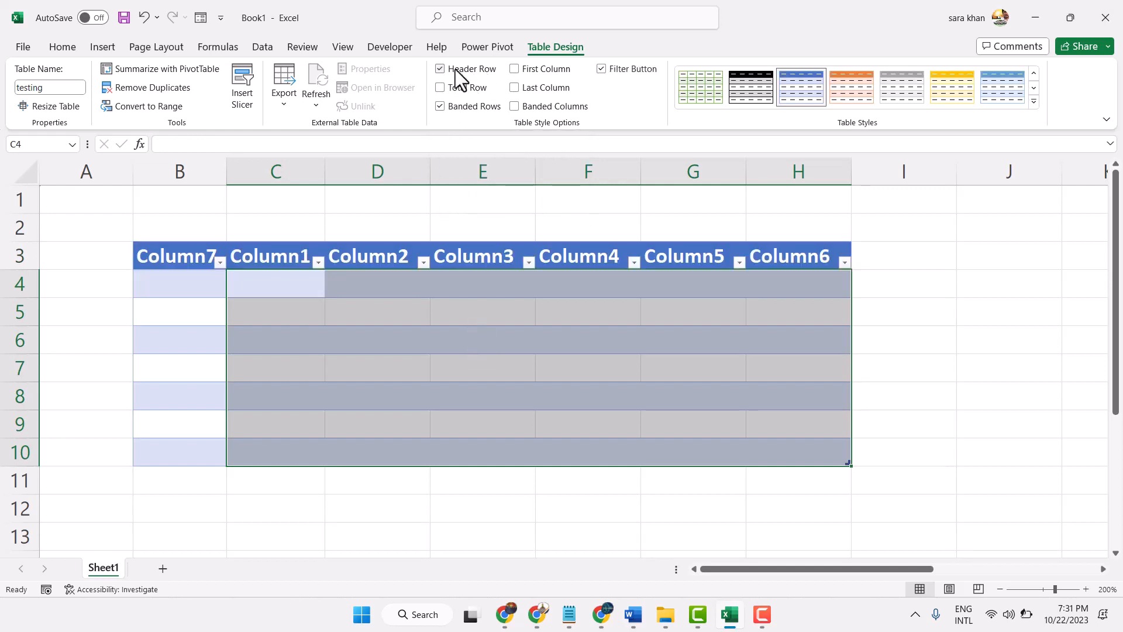
left_click(455, 69)
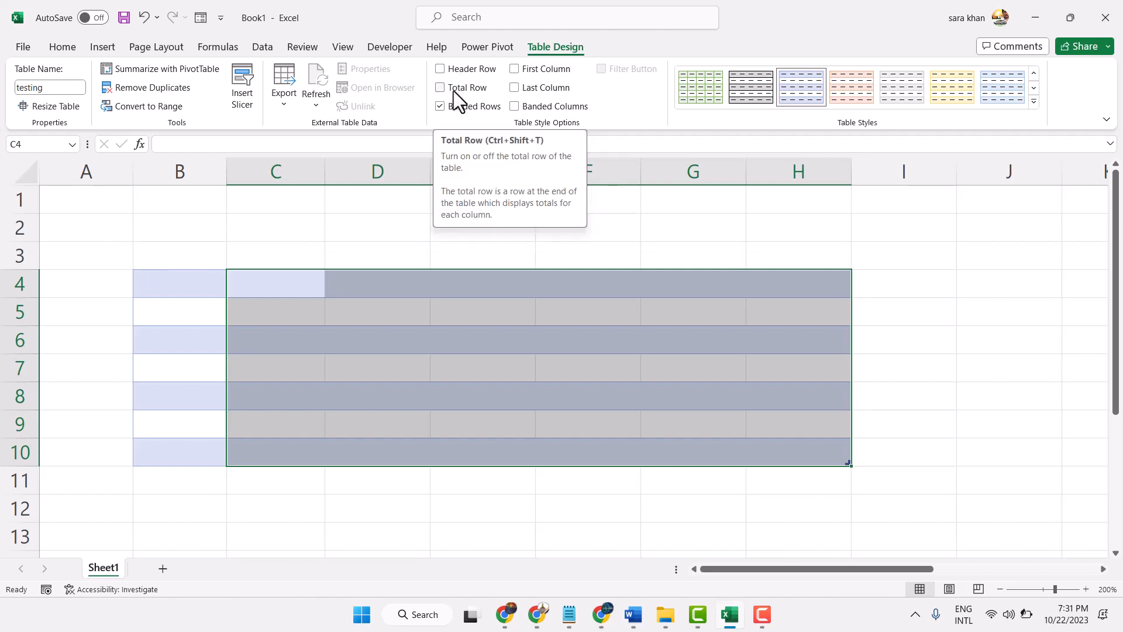
Step: Try the total row on the table and remove it, and switch the banded rows off and back on
left_click(454, 90)
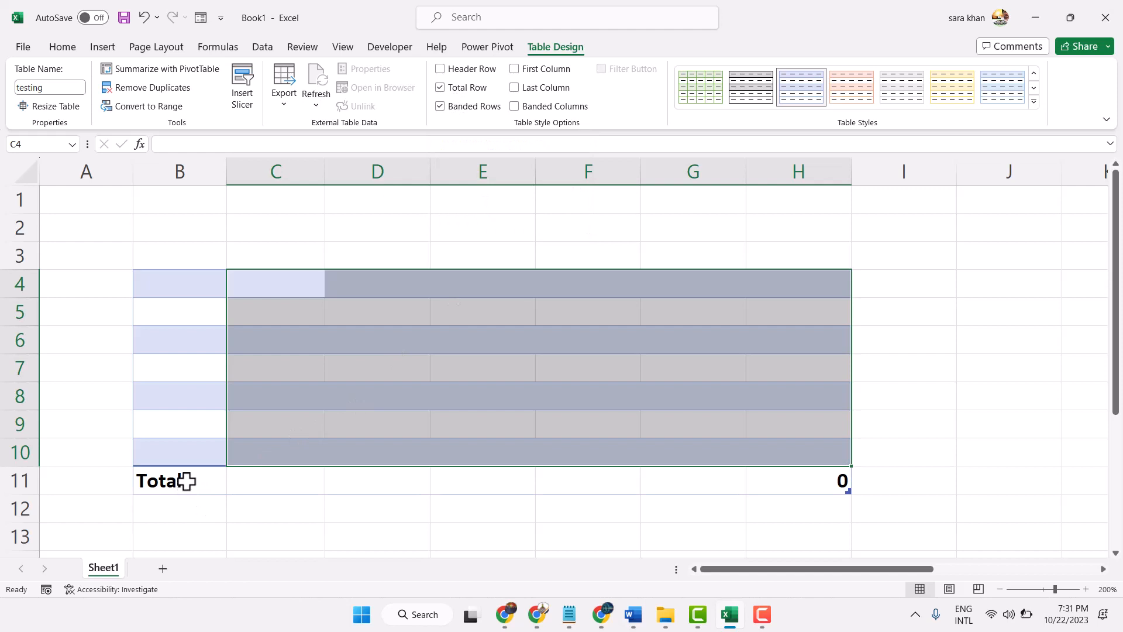
left_click(465, 91)
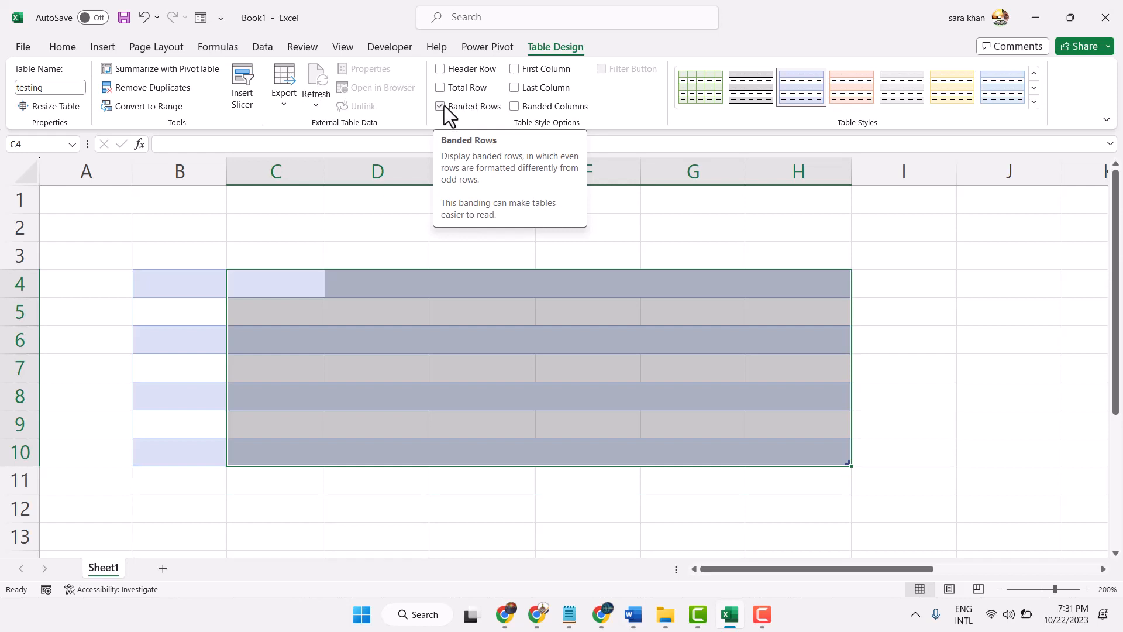
left_click(440, 106)
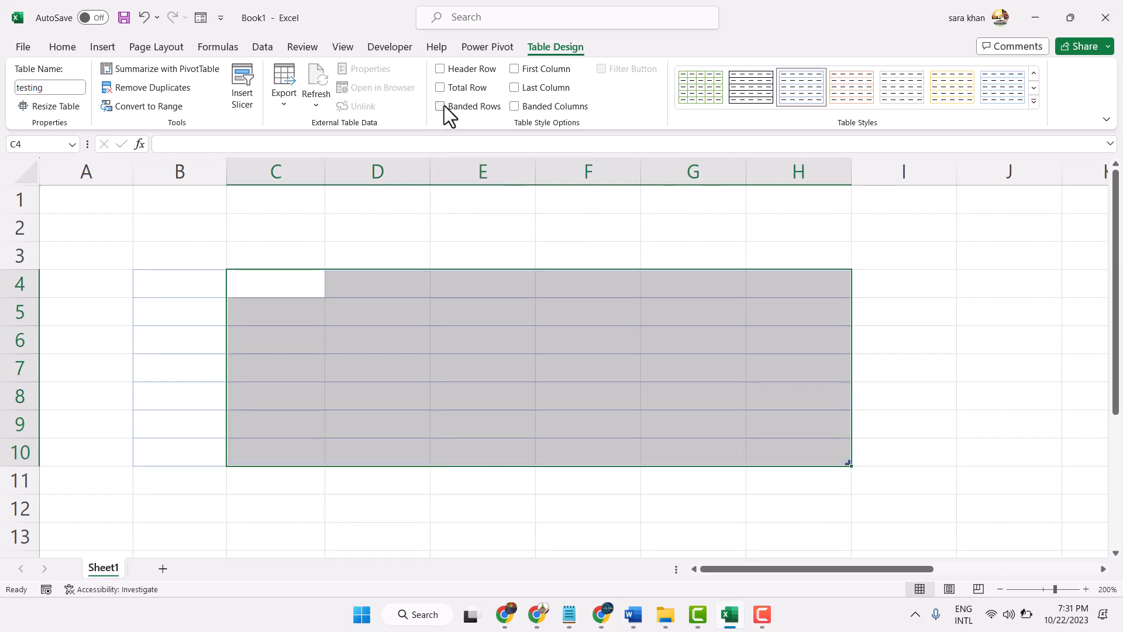
left_click(503, 220)
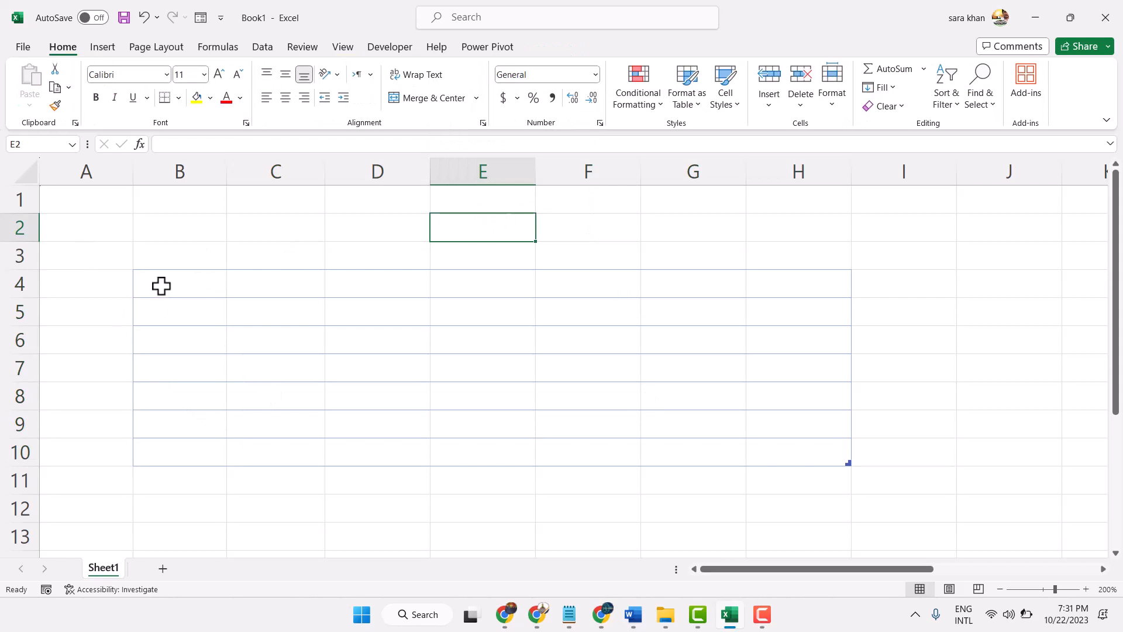
left_click(133, 267)
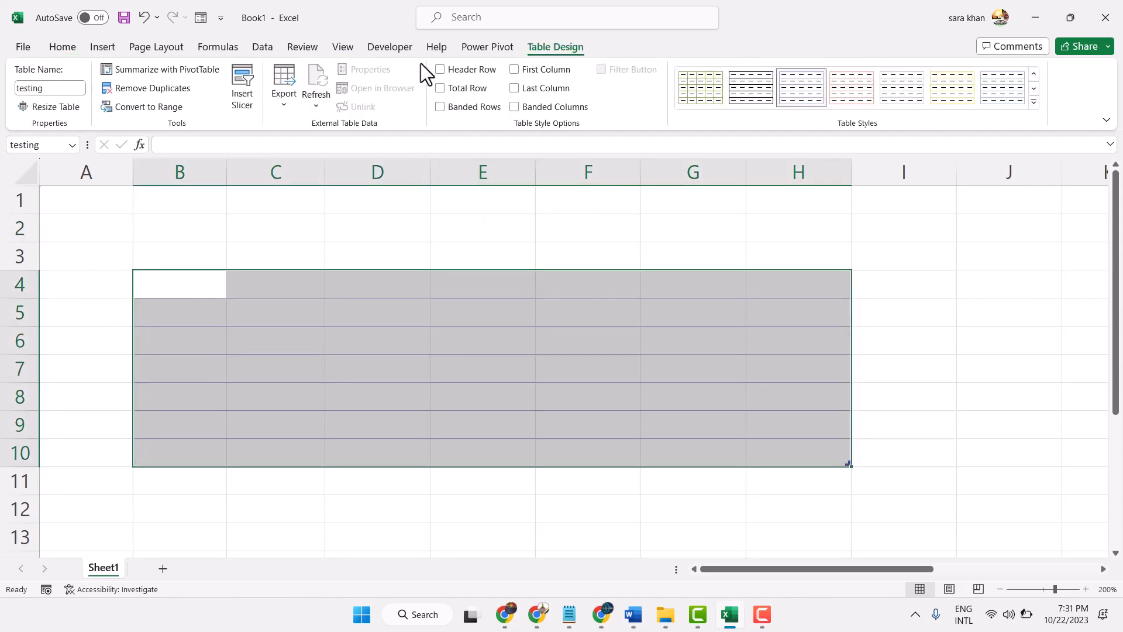
left_click(465, 109)
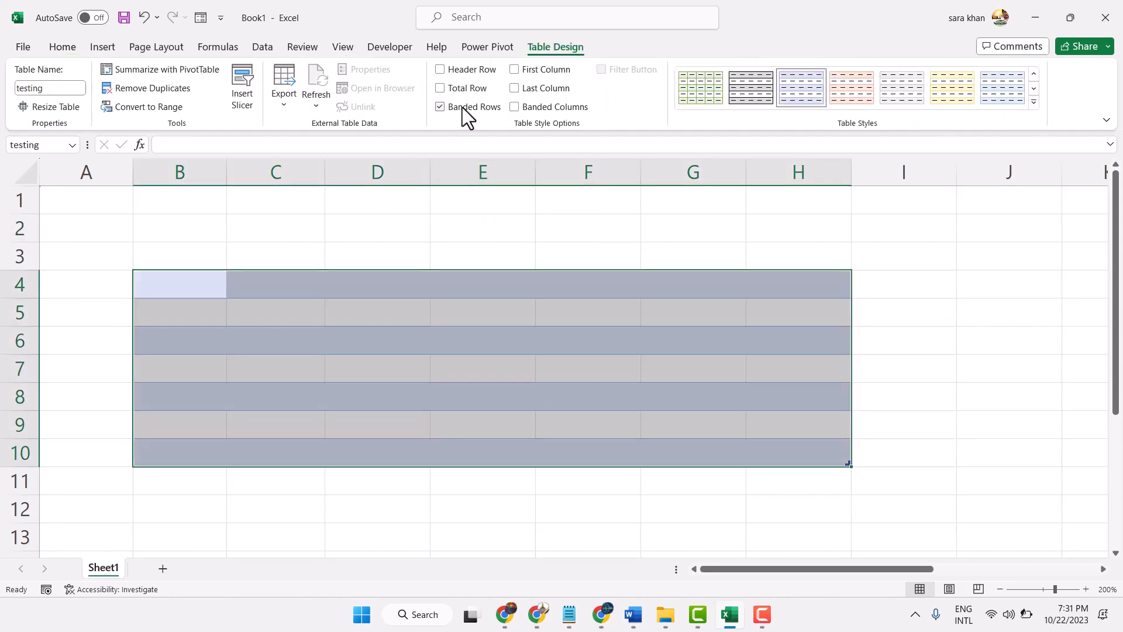
Step: Turn on the first column, last column and banded columns formatting for the table
left_click(553, 69)
left_click(528, 108)
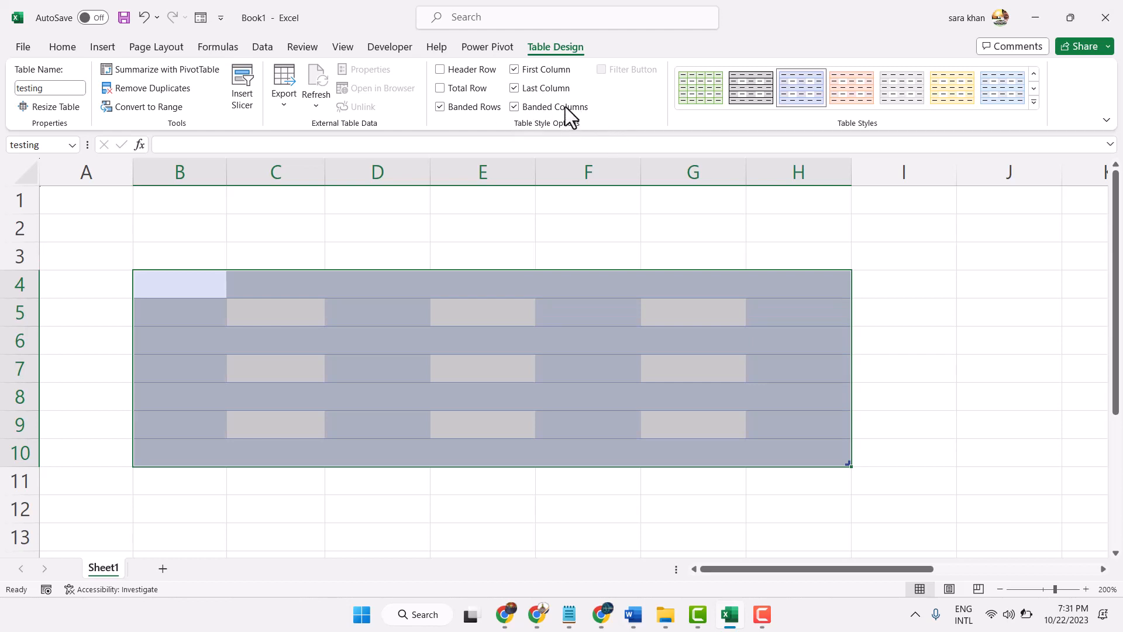
left_click(464, 233)
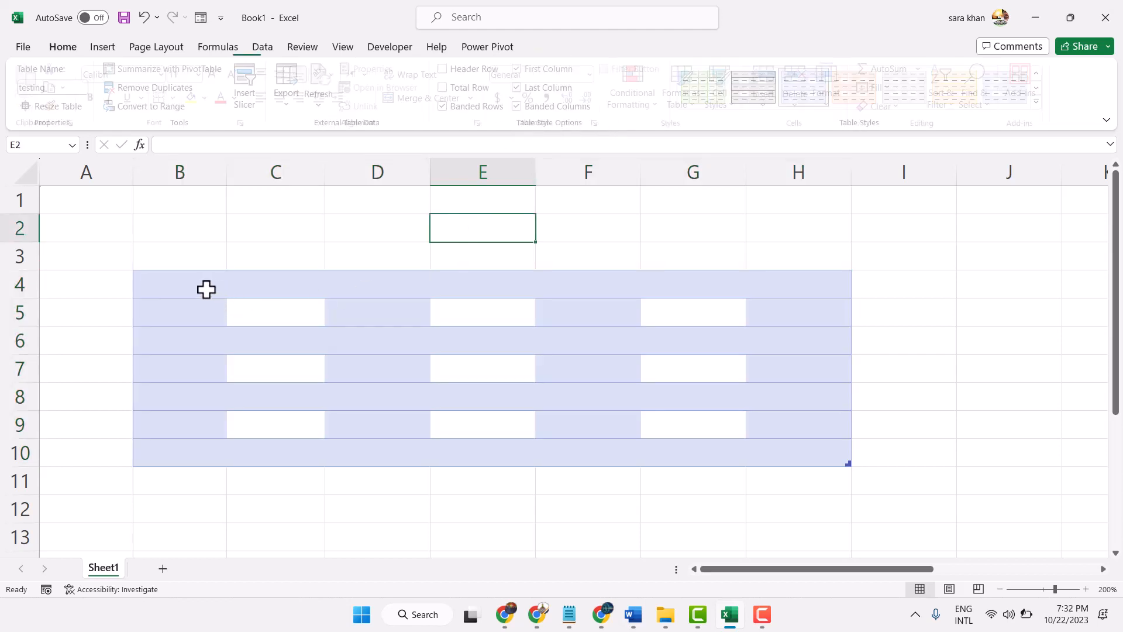
Step: Select the whole table and restyle it with the dark grey style from the Dark group of table styles
left_click_drag(206, 288, 790, 447)
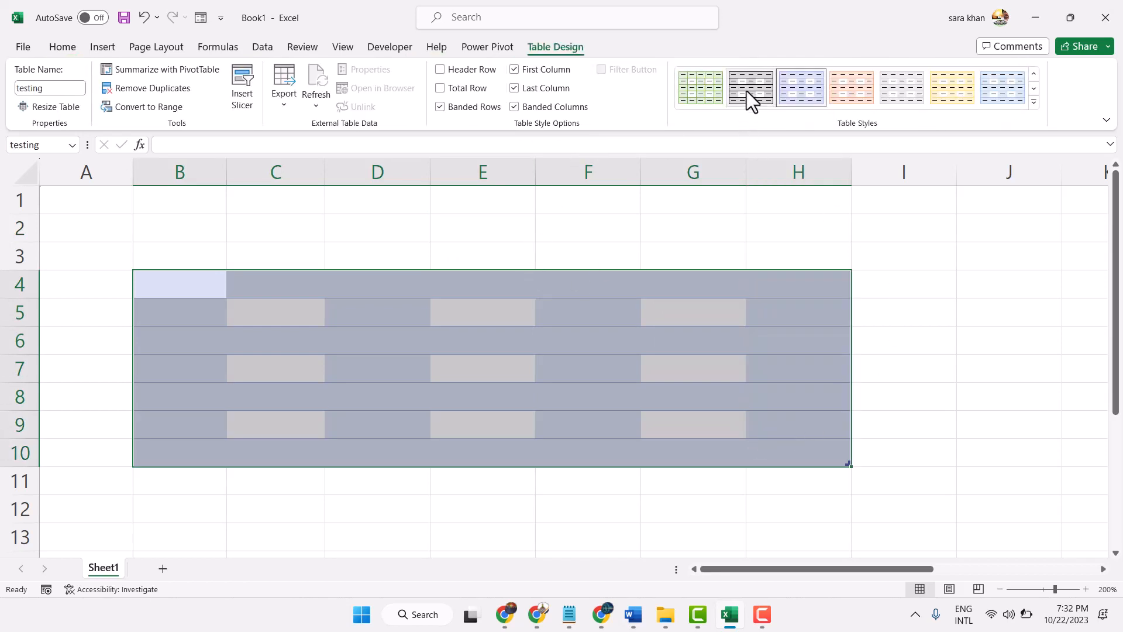
left_click(747, 90)
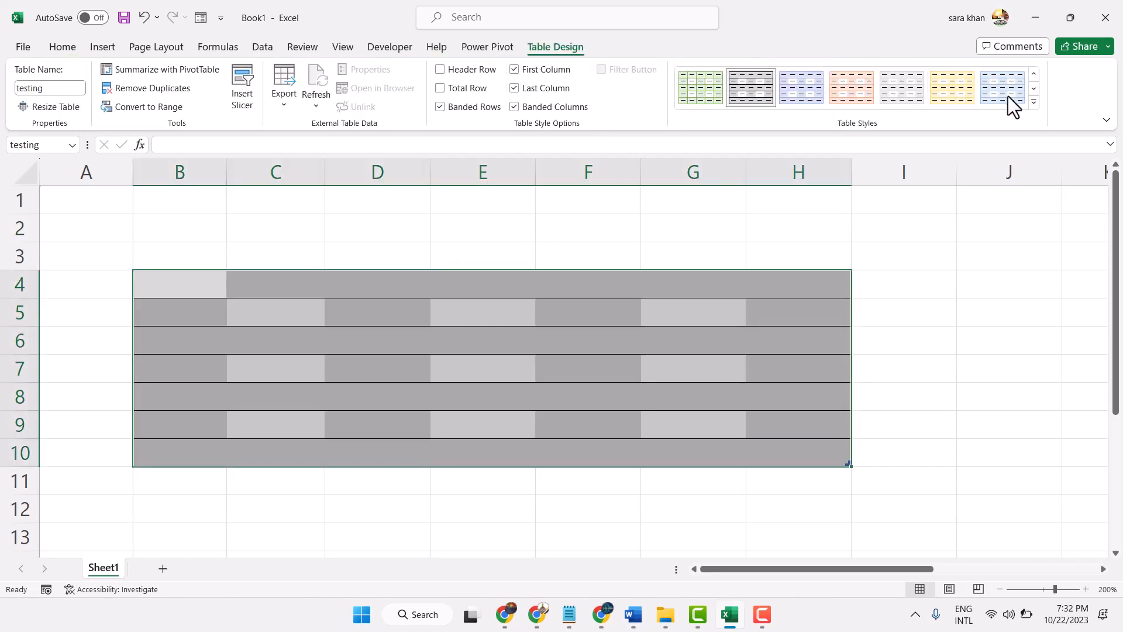
left_click(1034, 102)
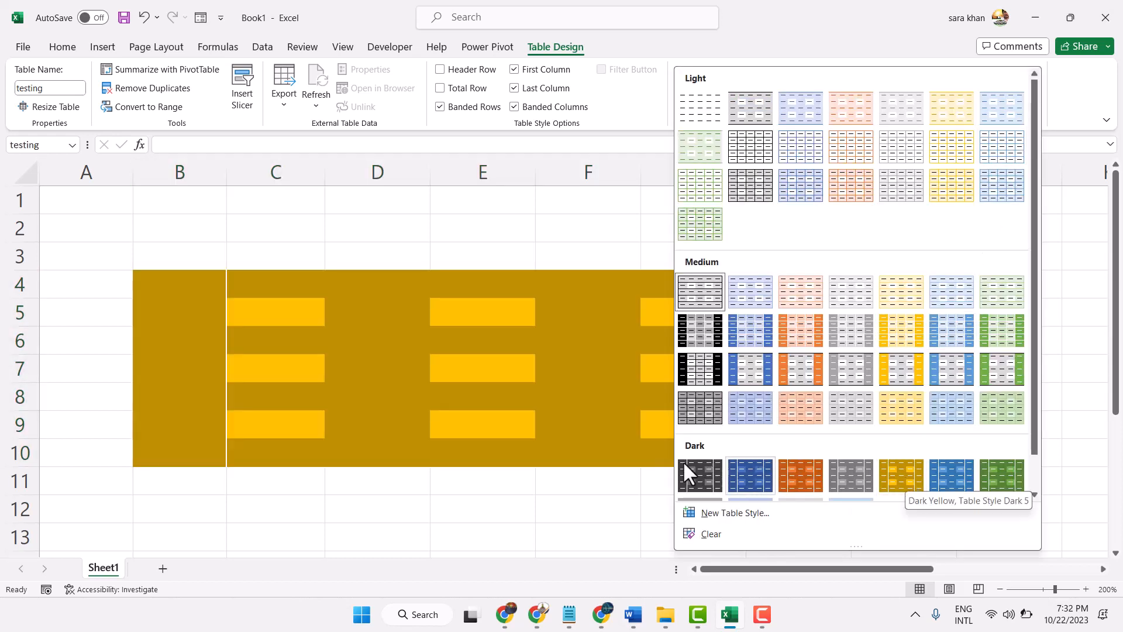
left_click(696, 480)
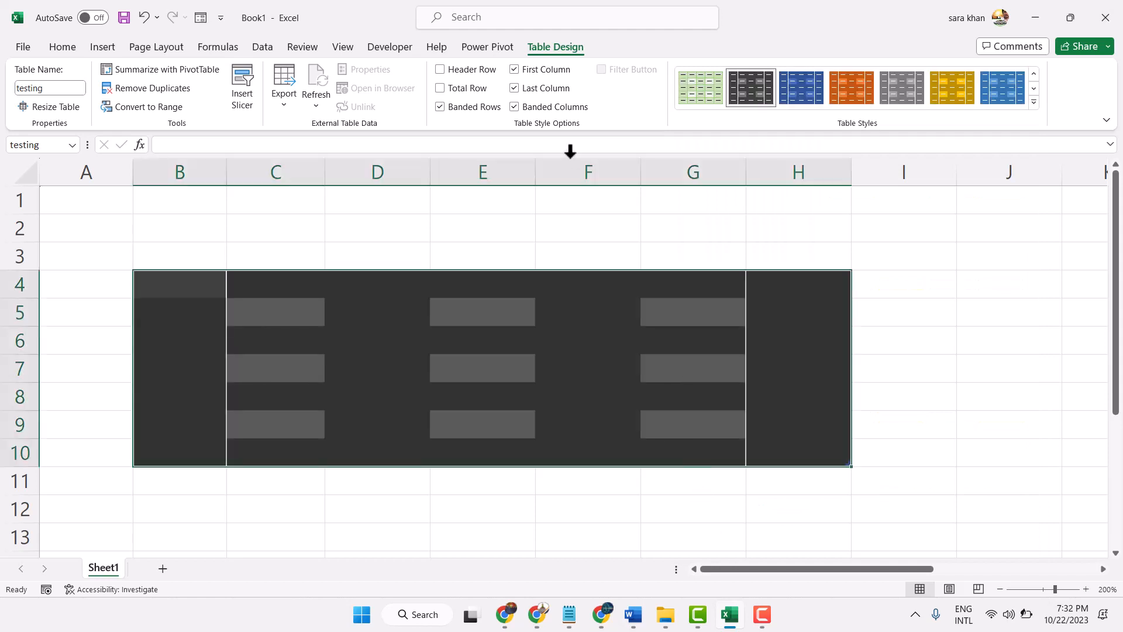
Step: Turn off the last column, banded columns and first column formatting of the table
left_click(549, 88)
left_click(549, 109)
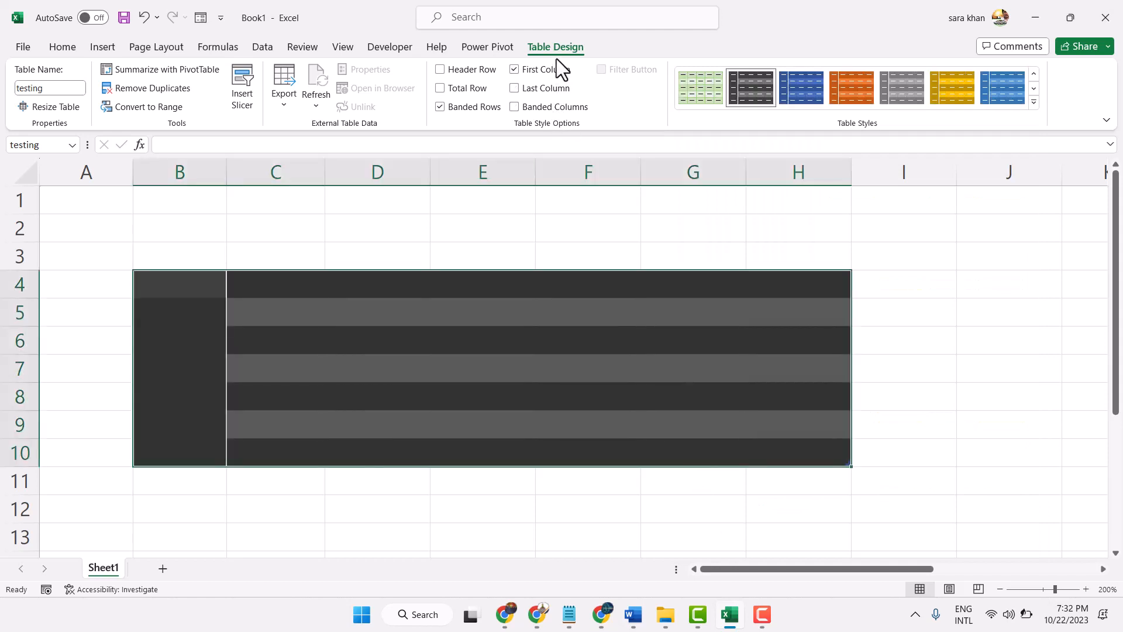
left_click(547, 71)
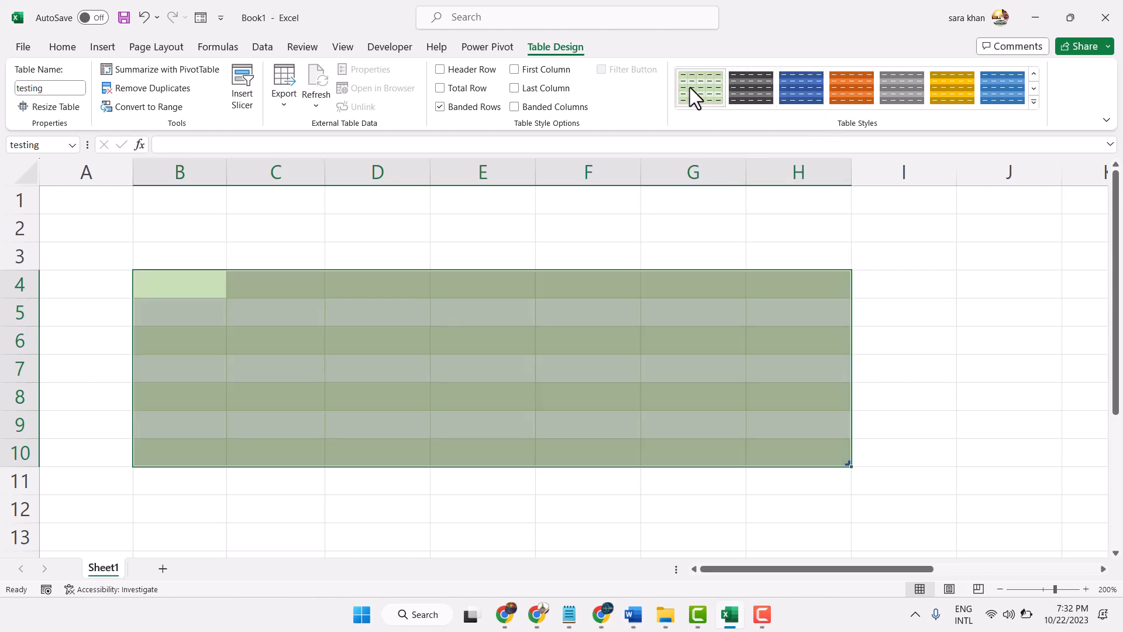
Step: Try the light green, dark orange and medium light blue table styles on the table
left_click(691, 87)
left_click(843, 90)
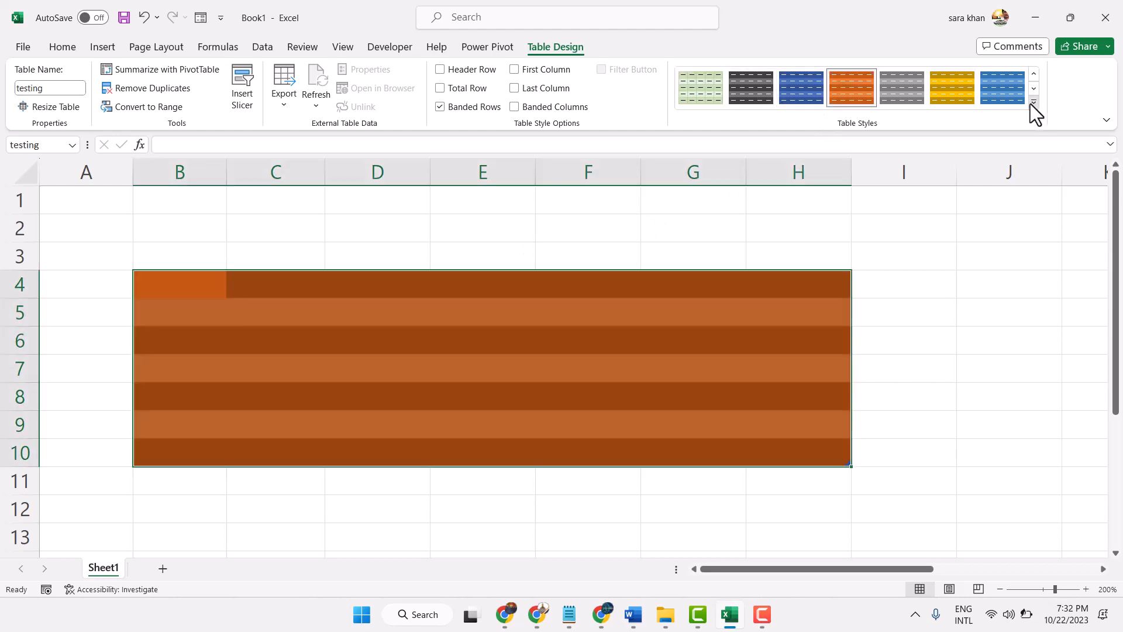
left_click(1032, 103)
left_click(967, 337)
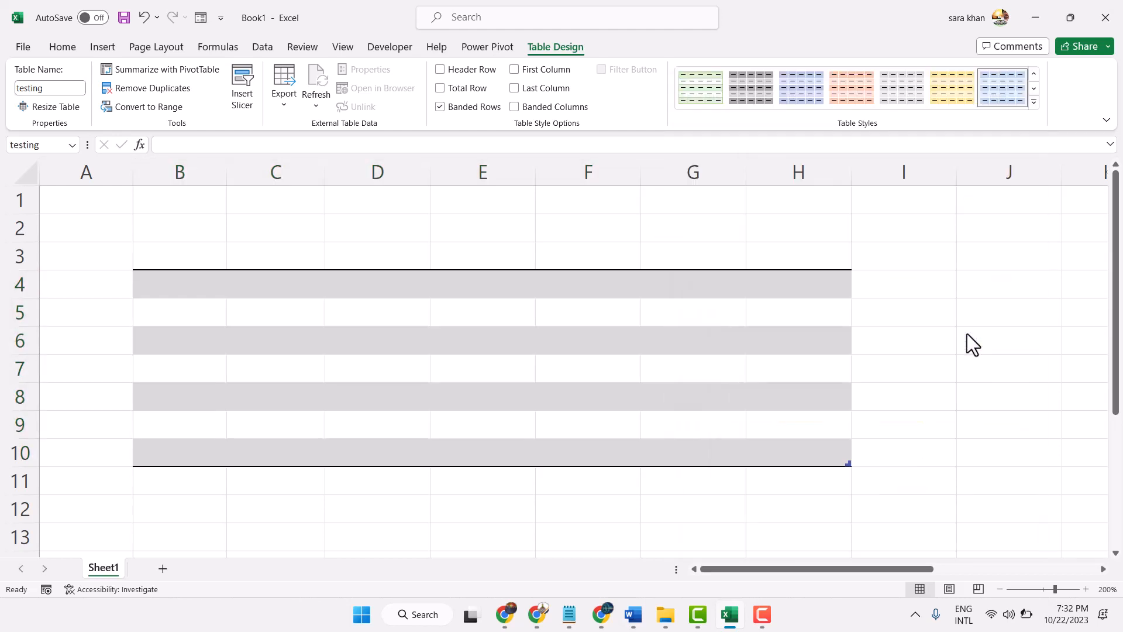
Step: Try the gridded light yellow style on the table, followed by Dark Yellow, Table Style Dark 5
left_click(1034, 101)
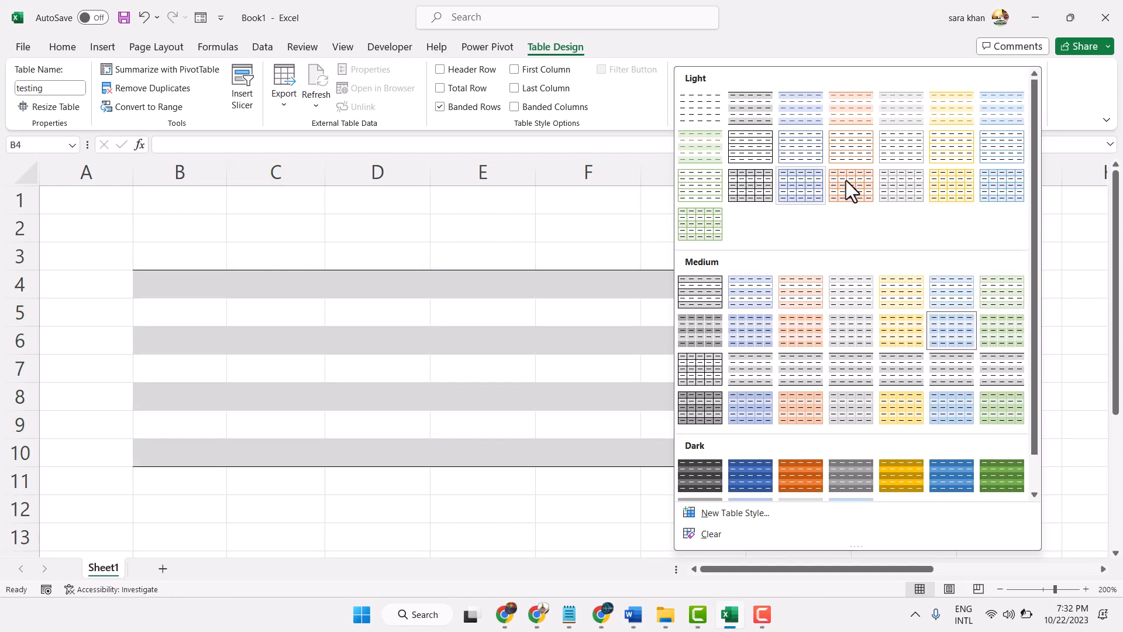
left_click(949, 184)
left_click(1035, 102)
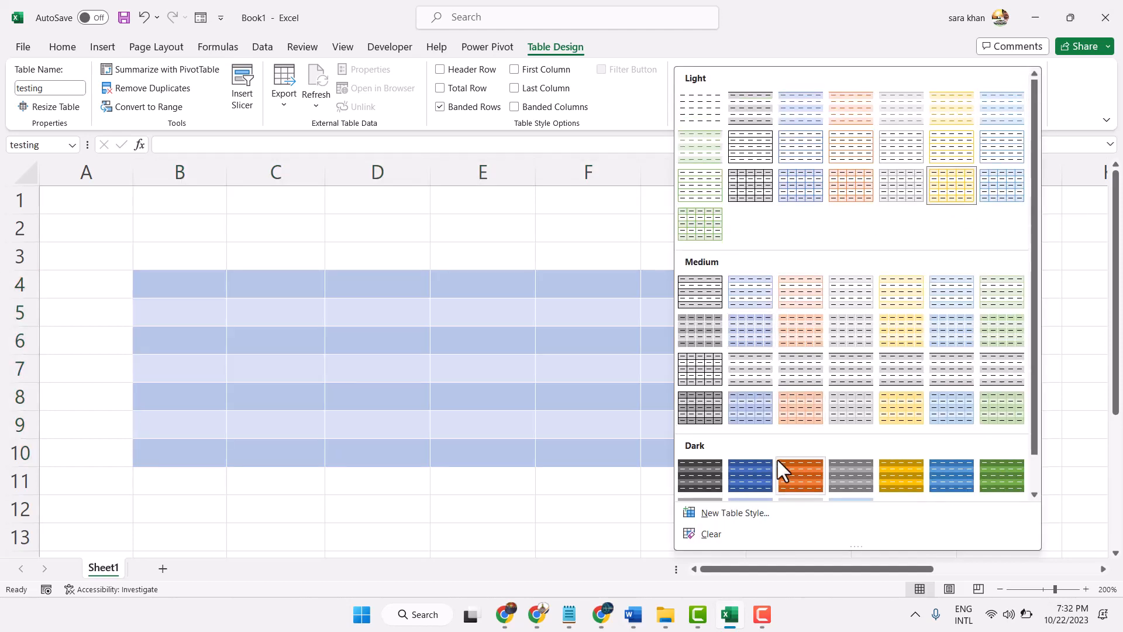
scroll(767, 434, "down", 1)
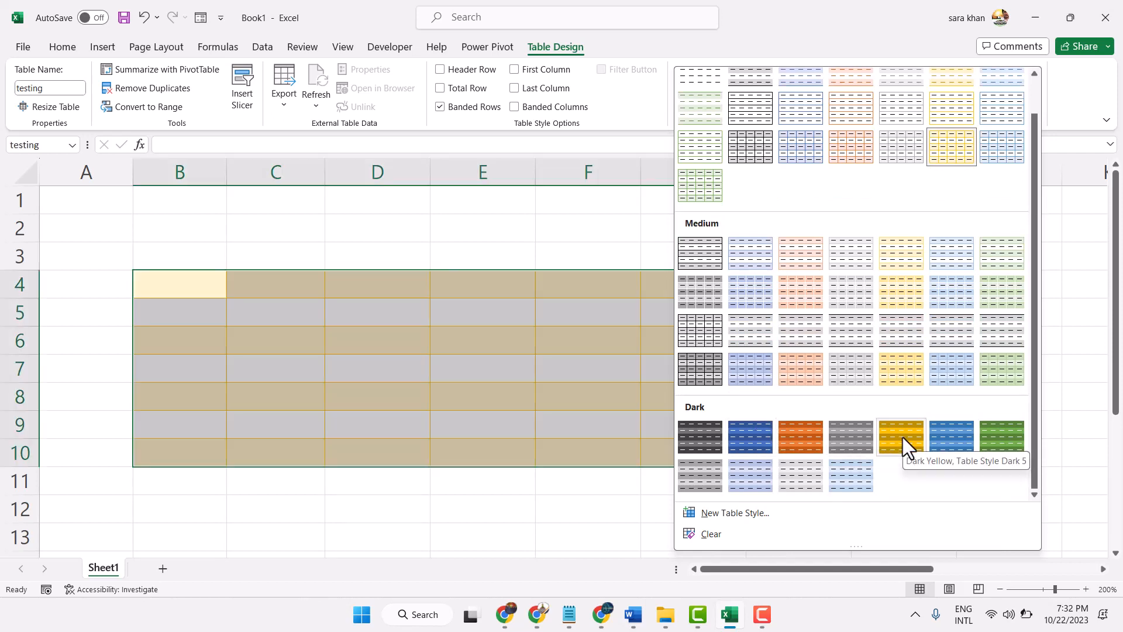
left_click(904, 437)
left_click(758, 617)
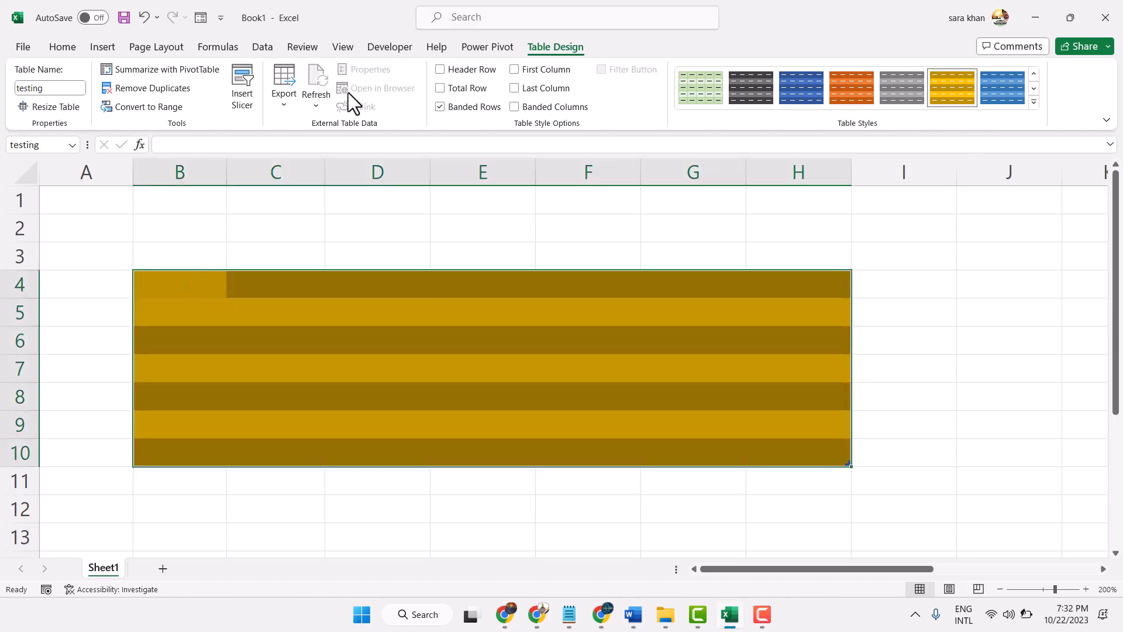
Step: Select the whole table and restyle it with the light blue banded style from the Medium group
left_click_drag(158, 281, 808, 447)
left_click(1034, 70)
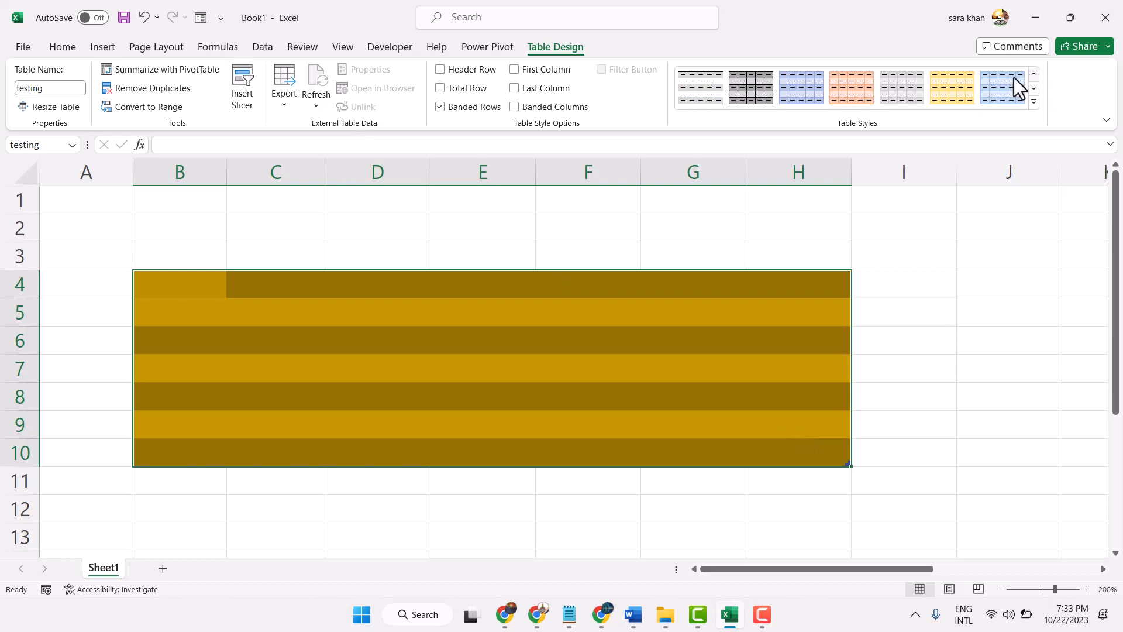
left_click(996, 90)
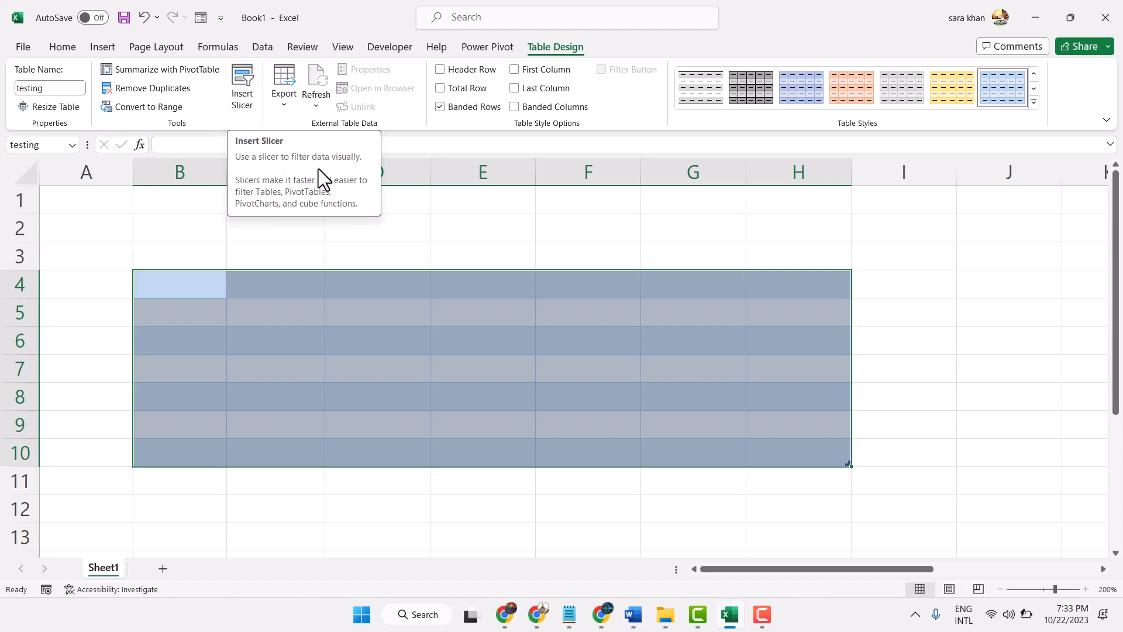
Step: Insert a slicer for Column6 of the table
left_click(237, 86)
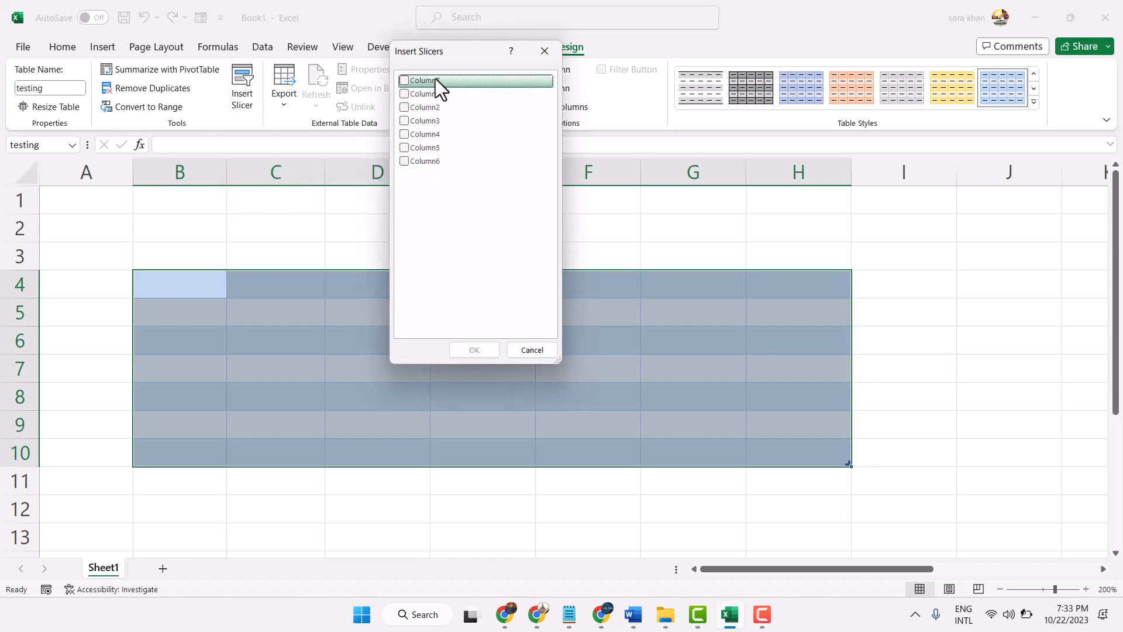
left_click(428, 161)
left_click(405, 161)
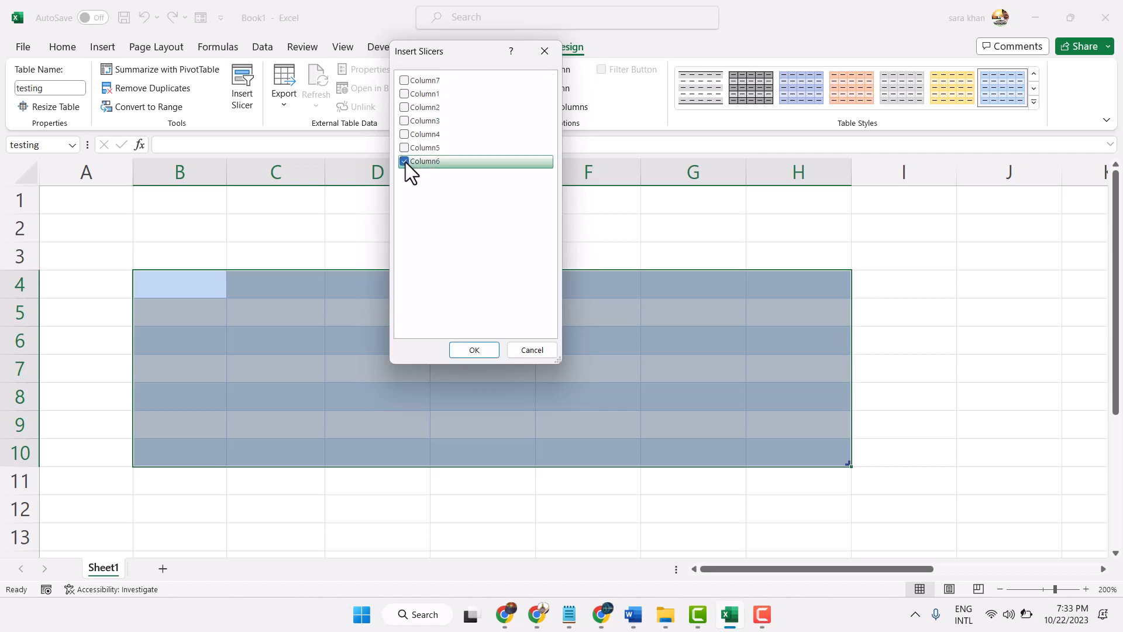
left_click(474, 350)
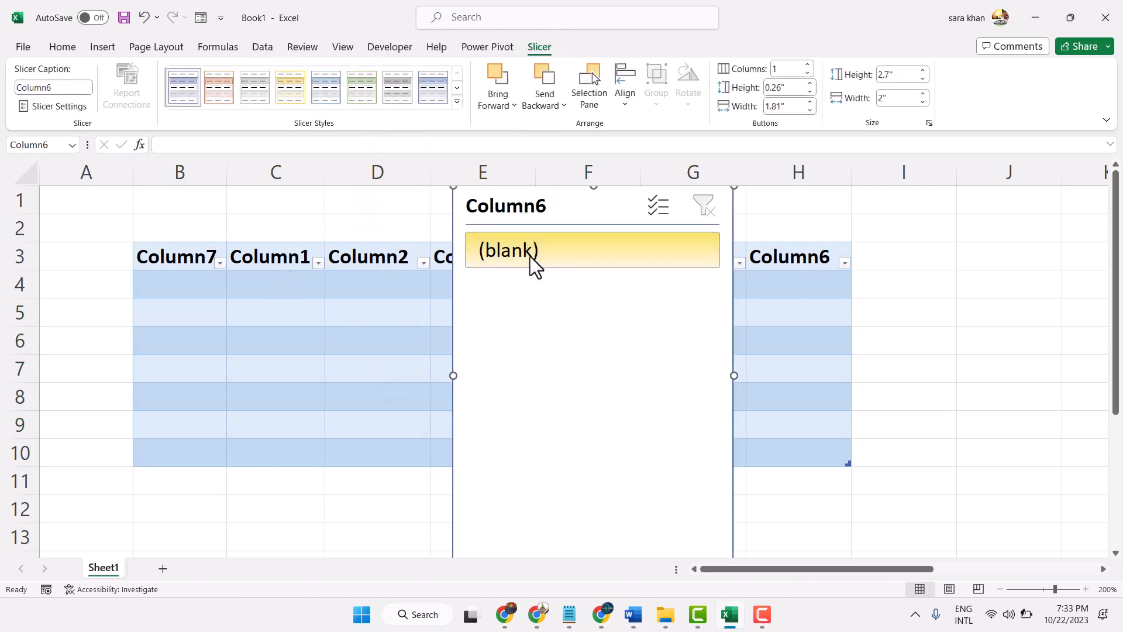
Step: Filter the table by (blank) in the Column6 slicer and turn on the slicer's multi-select
left_click(499, 257)
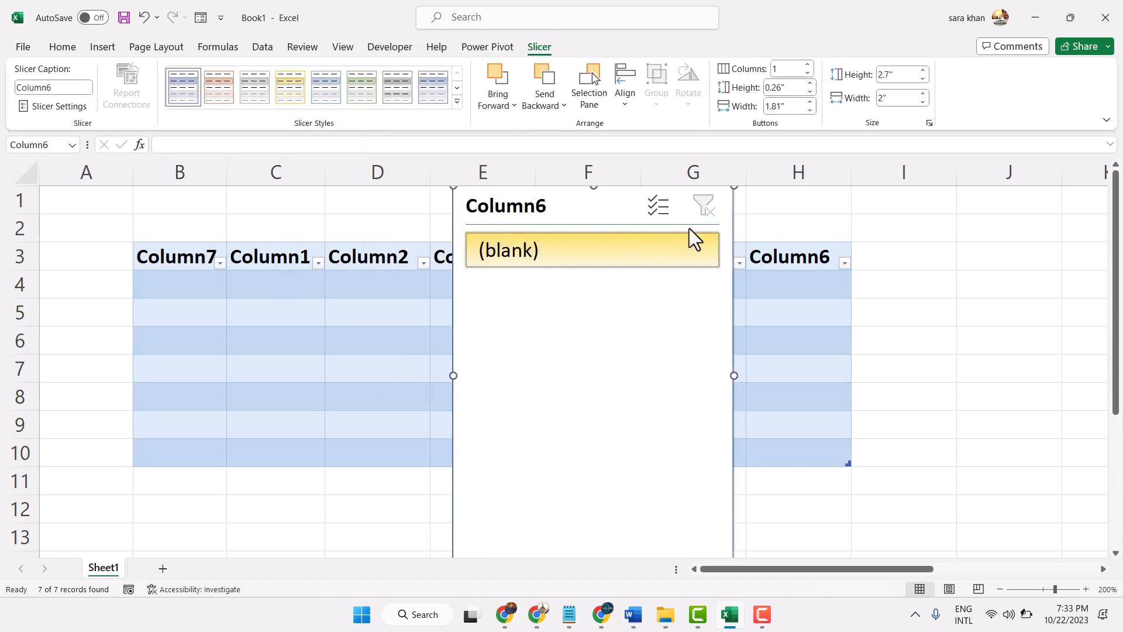
left_click(659, 208)
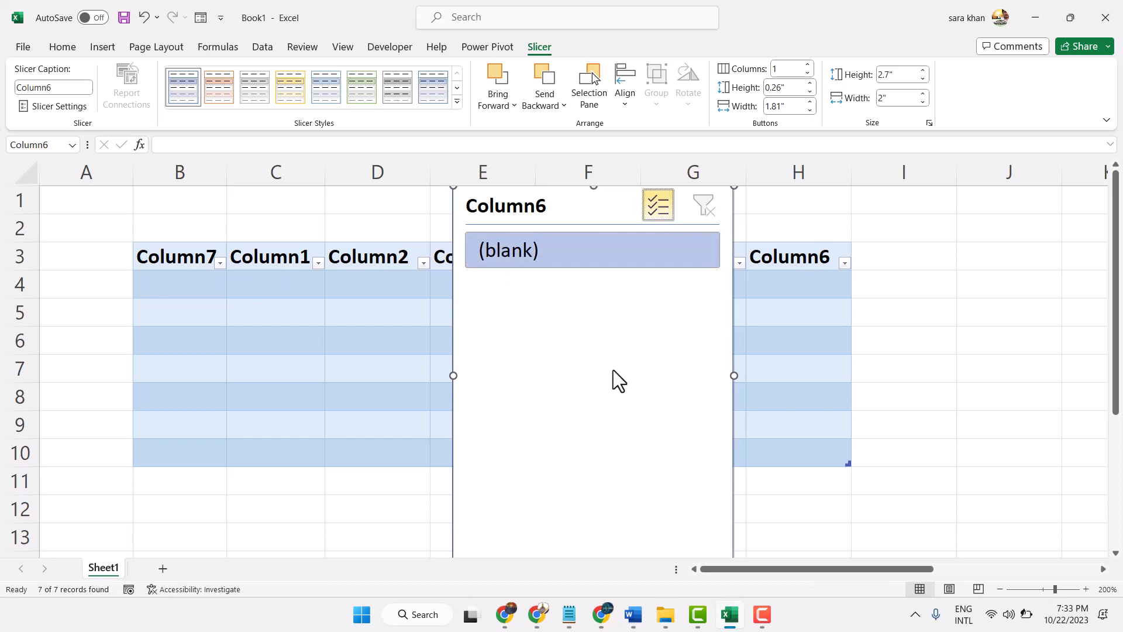
left_click(949, 237)
left_click(710, 217)
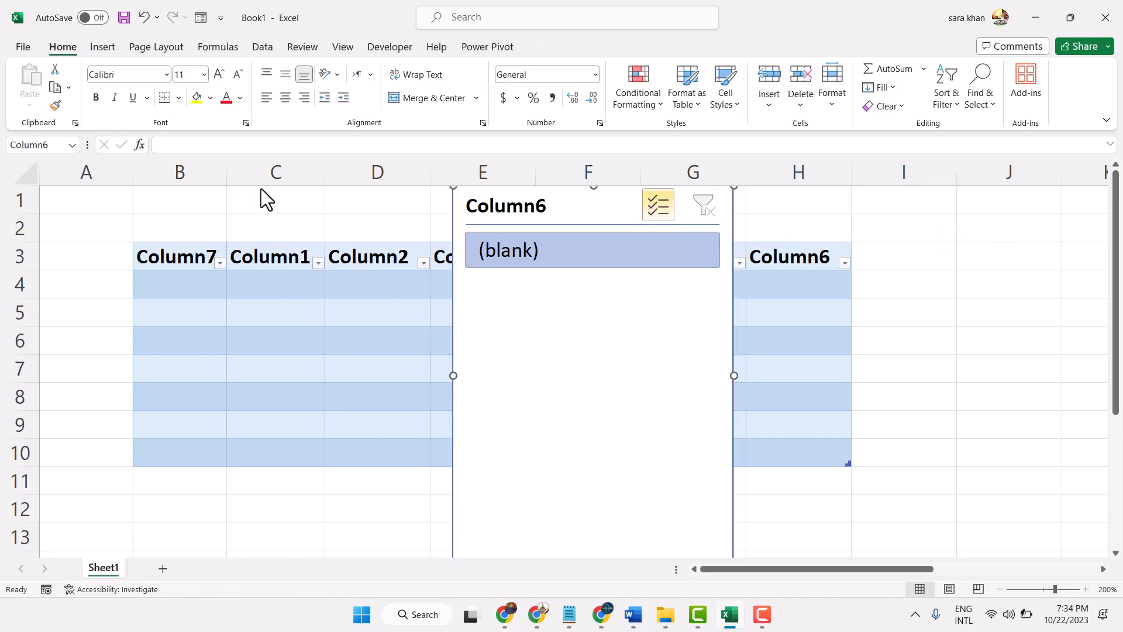
left_click(266, 279)
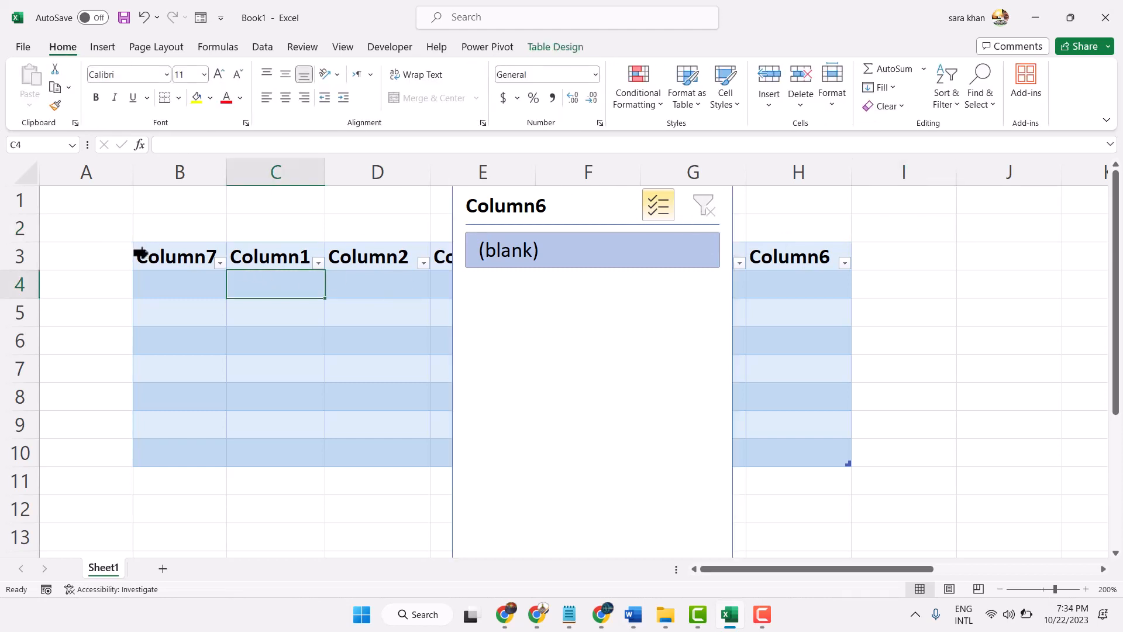
left_click_drag(138, 253, 911, 471)
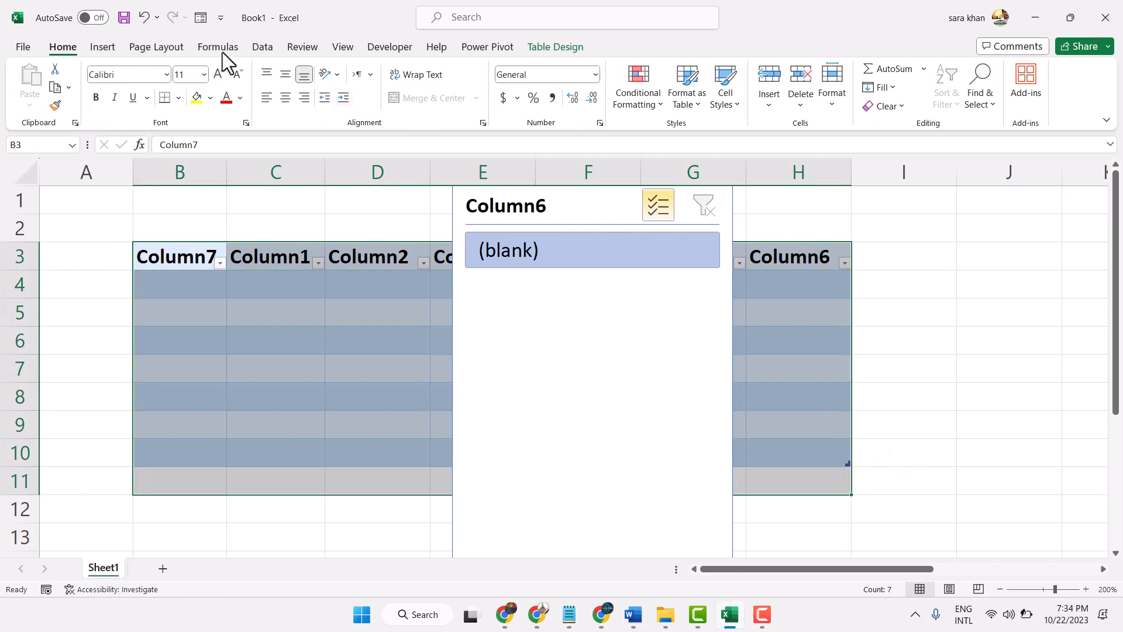
left_click(910, 269)
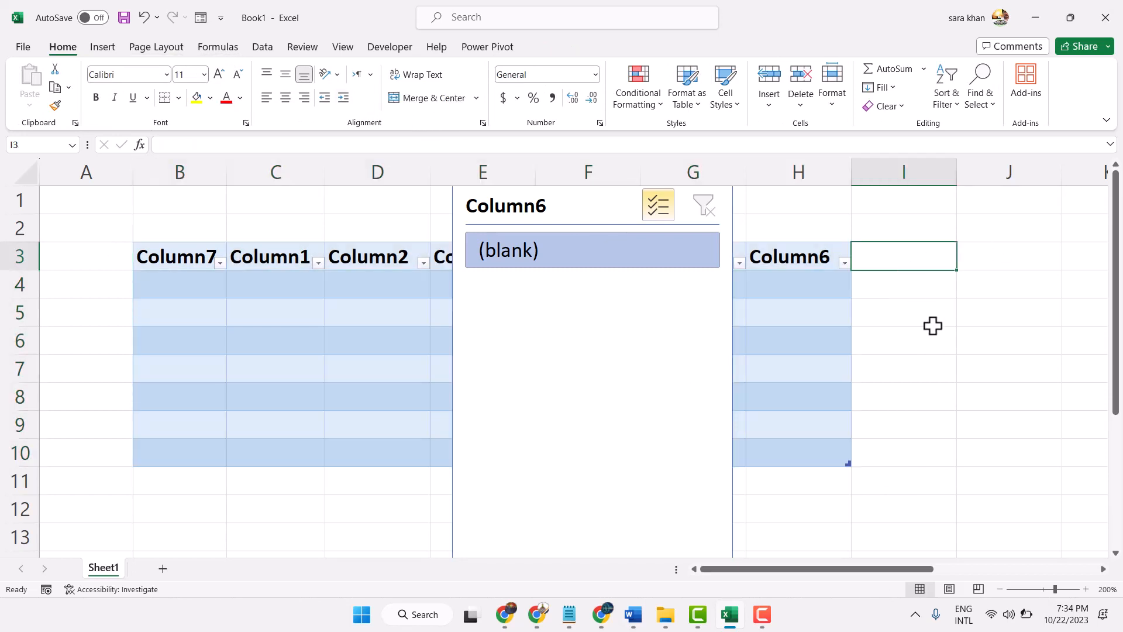
Step: Delete the Column6 slicer from the sheet
left_click(661, 216)
left_click(697, 210)
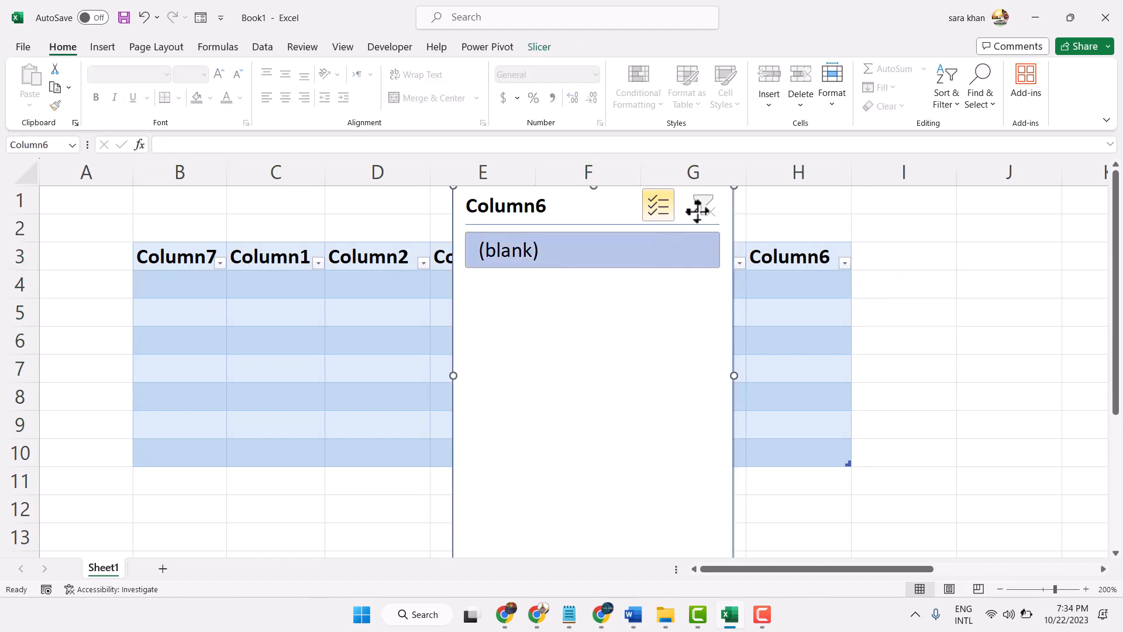
key("Delete")
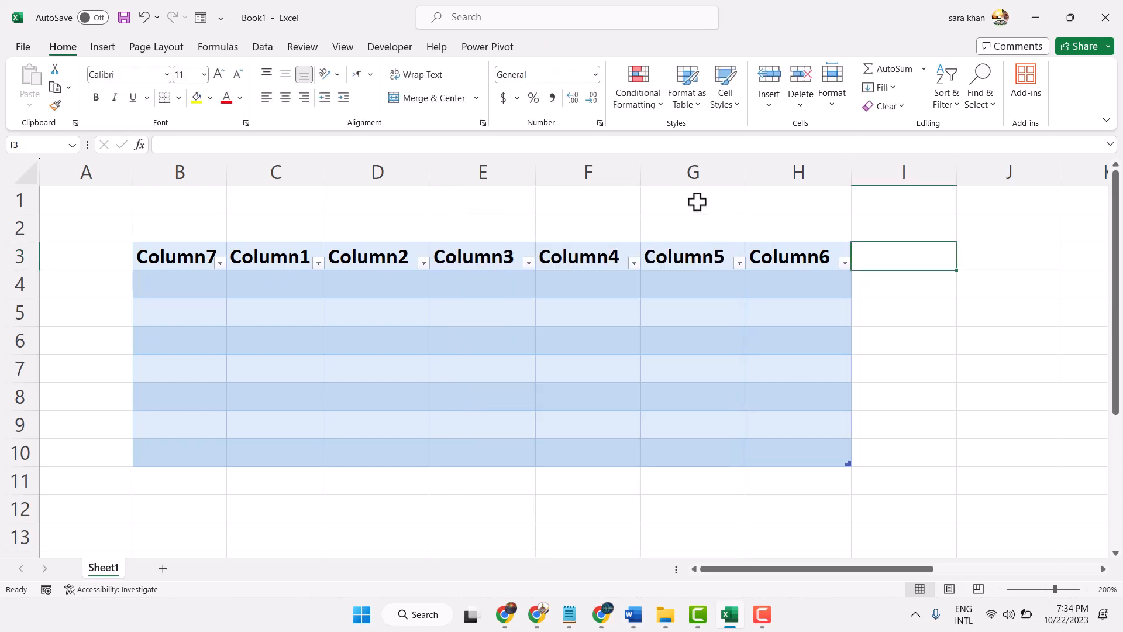
Step: Select the whole table including its header row, cells B3 to H10
left_click_drag(171, 253, 790, 452)
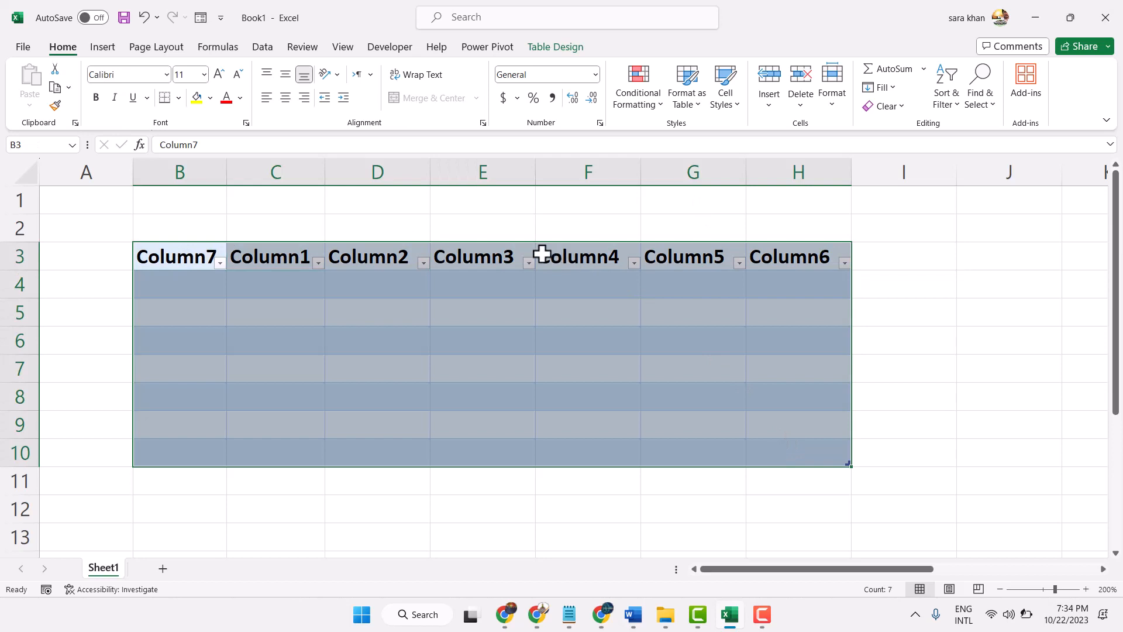
left_click(543, 254)
left_click_drag(196, 255, 792, 463)
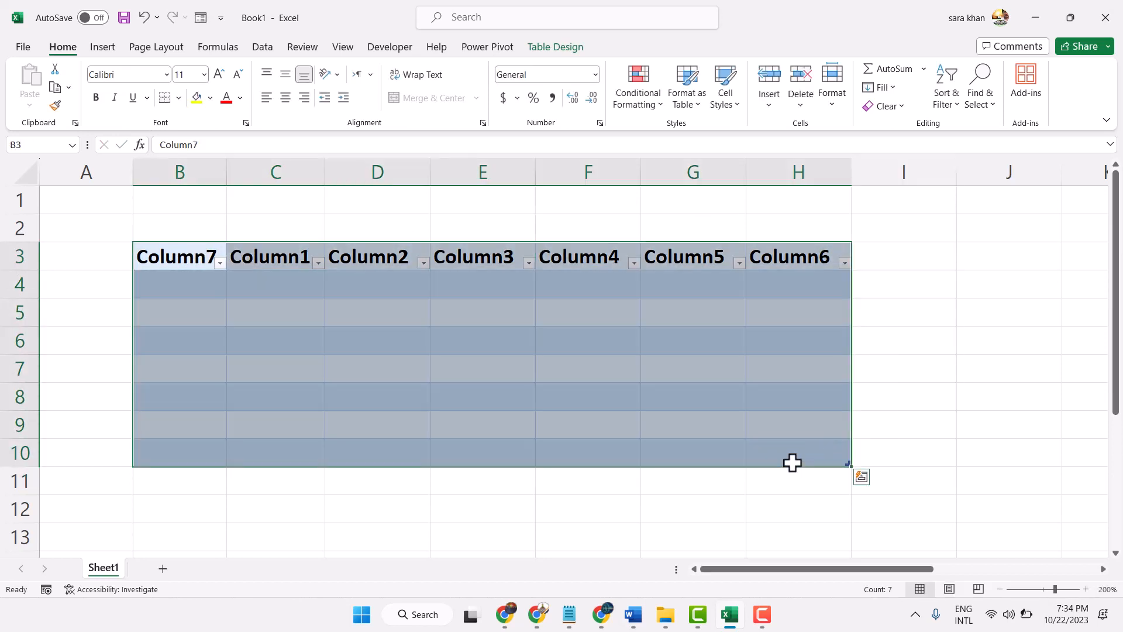